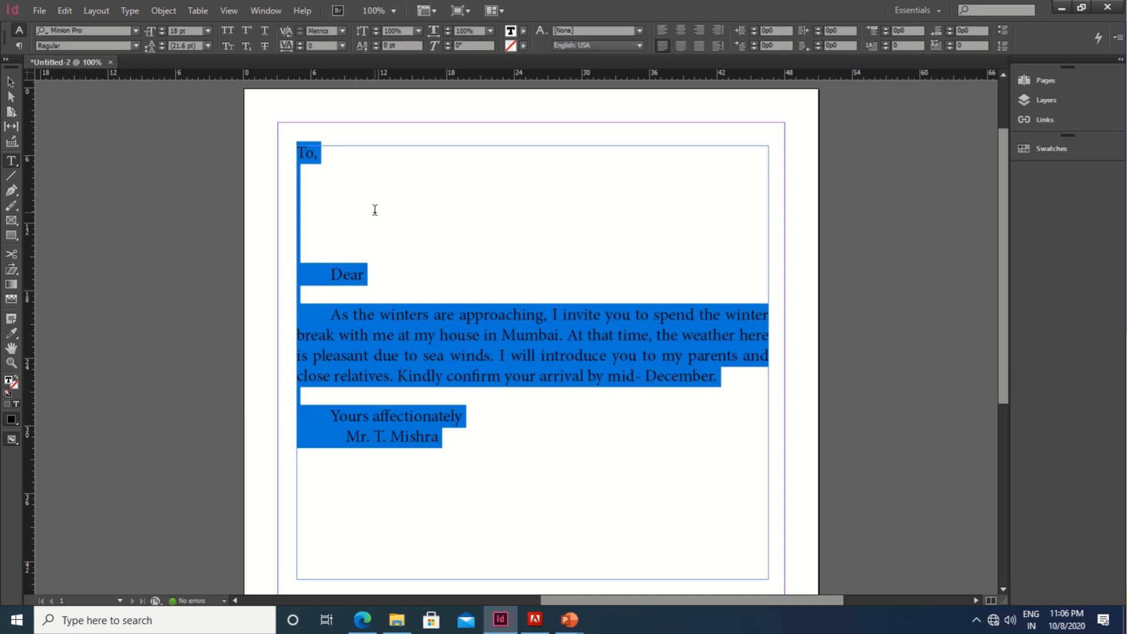
Step: Clear the selection on the invitation letter text and minimize InDesign to show the desktop
left_click(397, 210)
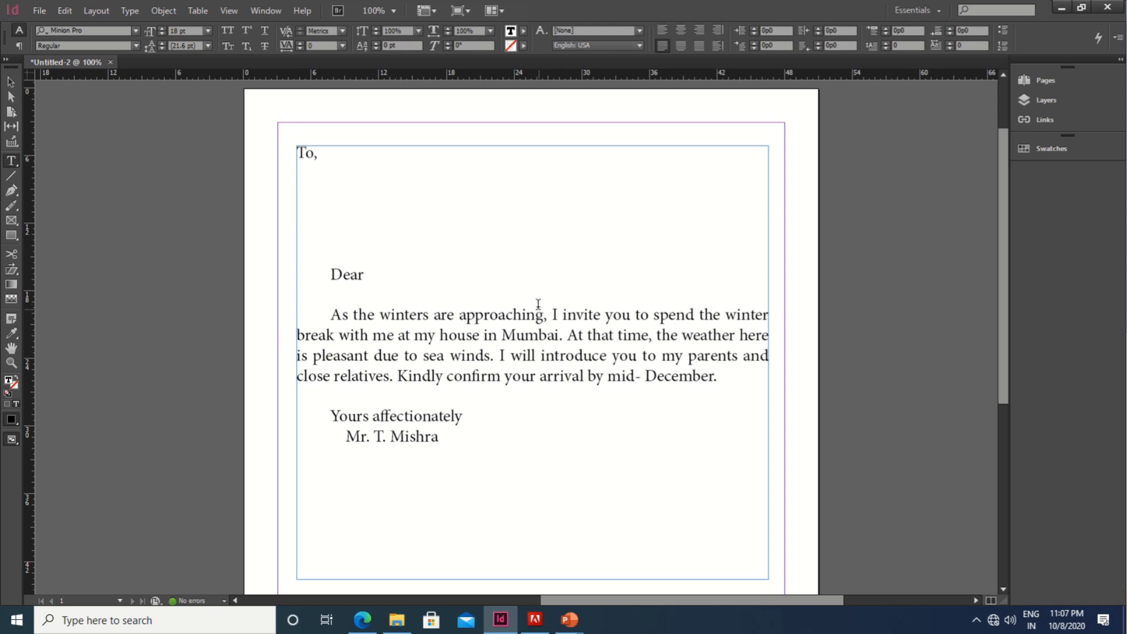
left_click(1061, 9)
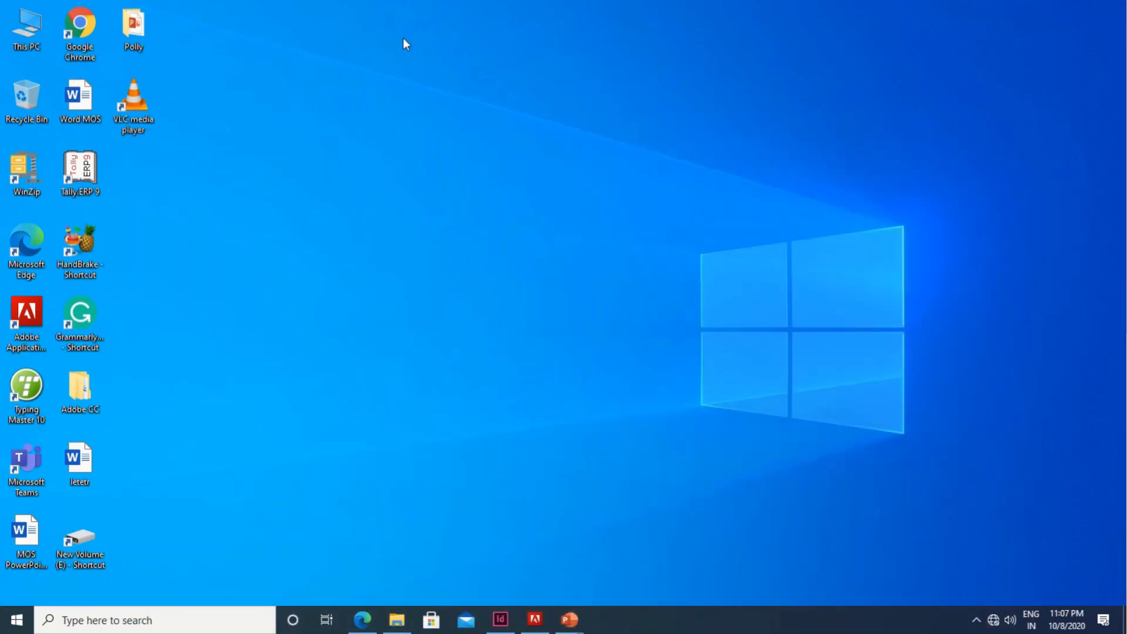
Step: Launch Excel through Start menu search for 'Exc' and open a blank workbook, Book1
left_click(17, 621)
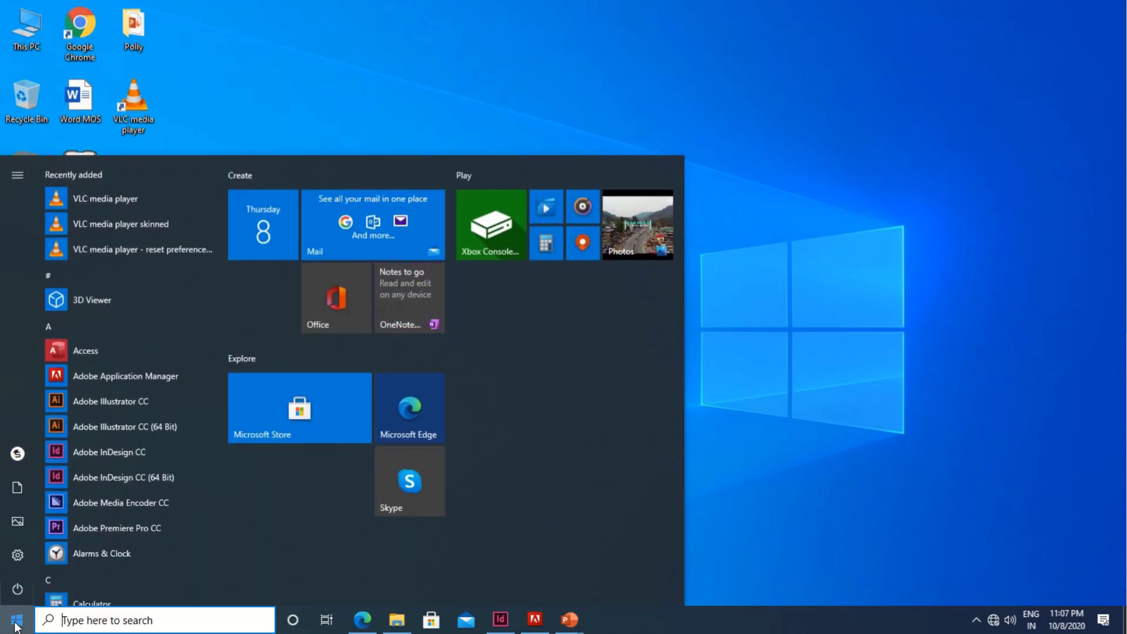
type("Exc")
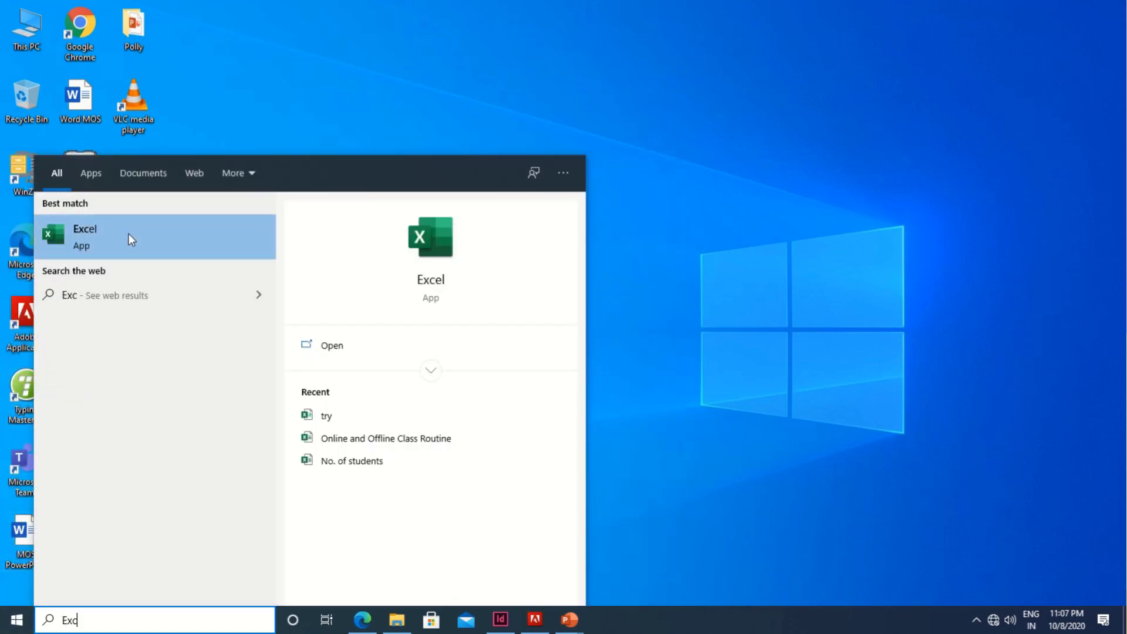
left_click(111, 242)
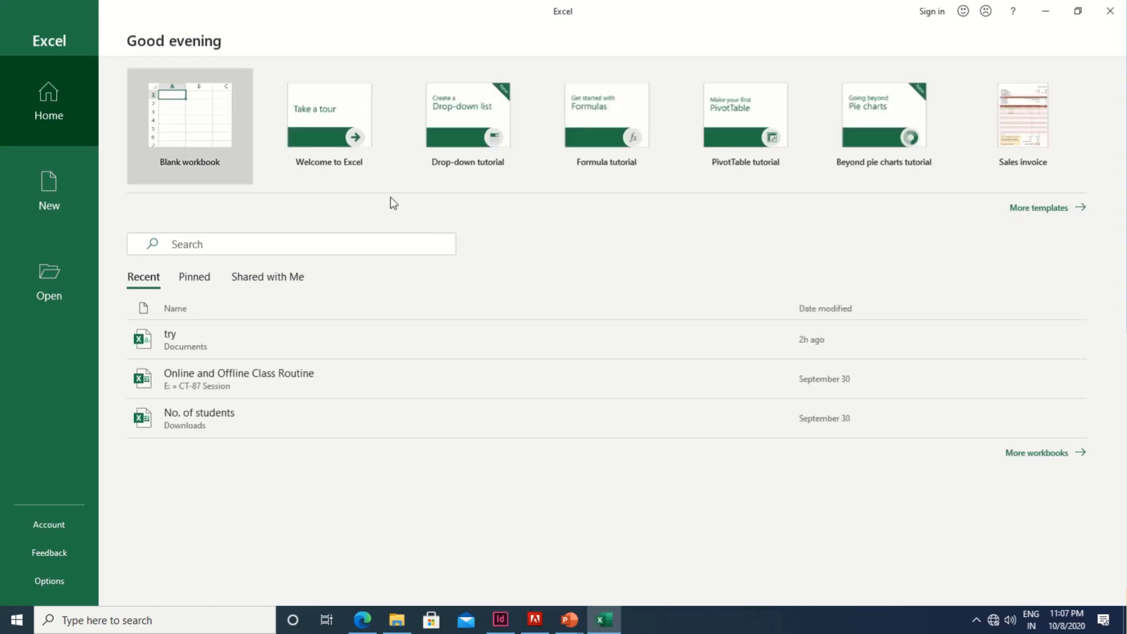
left_click(182, 163)
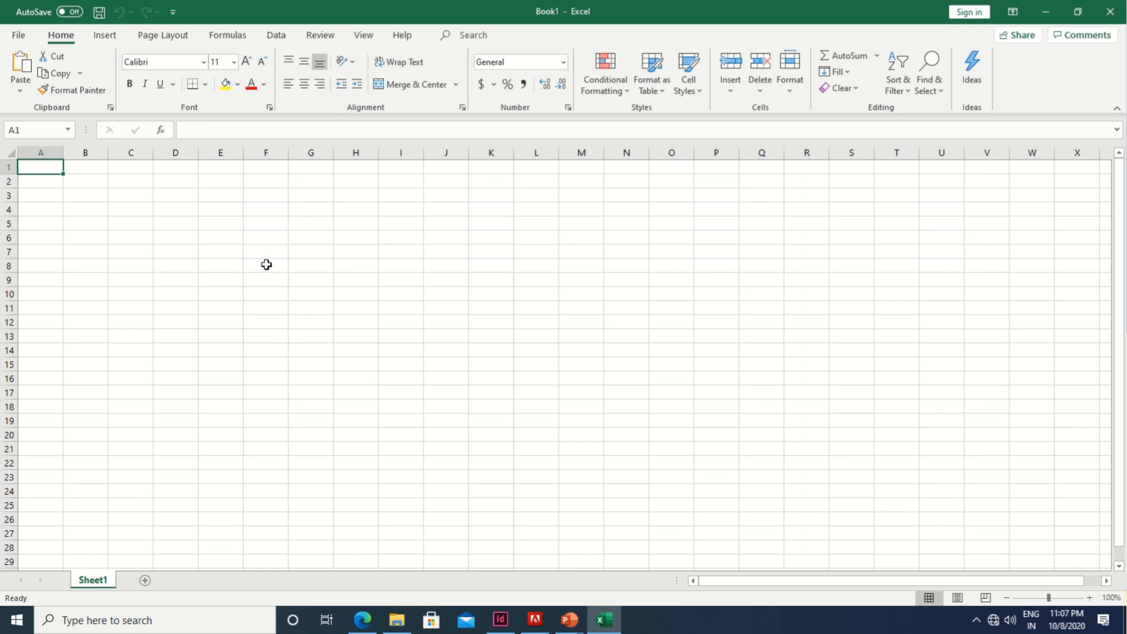
left_click(266, 265)
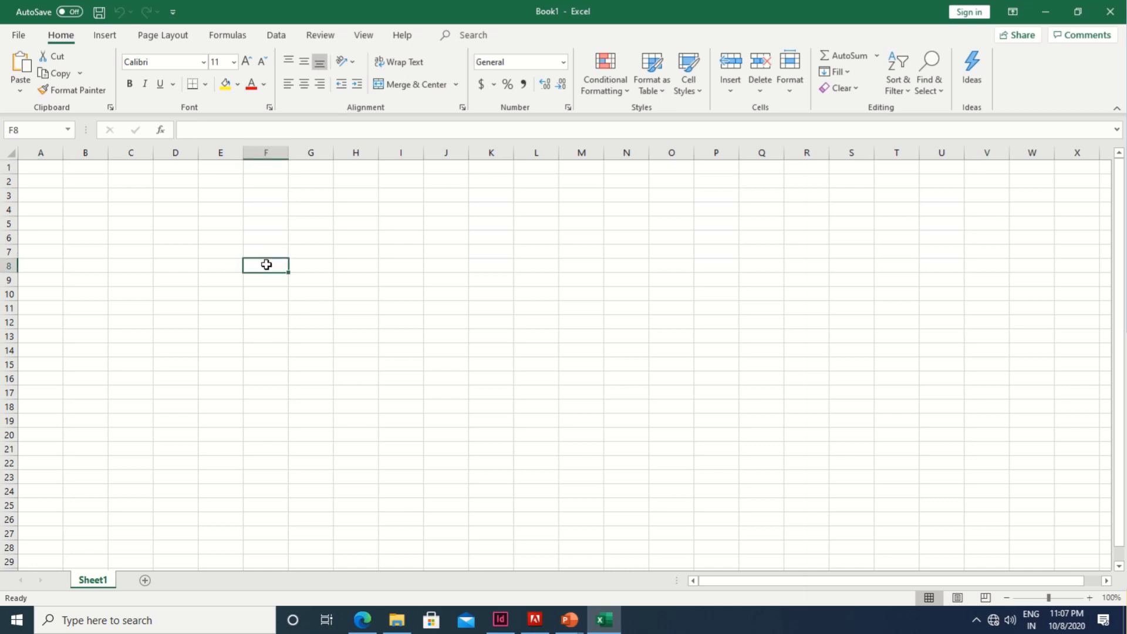
type("Title")
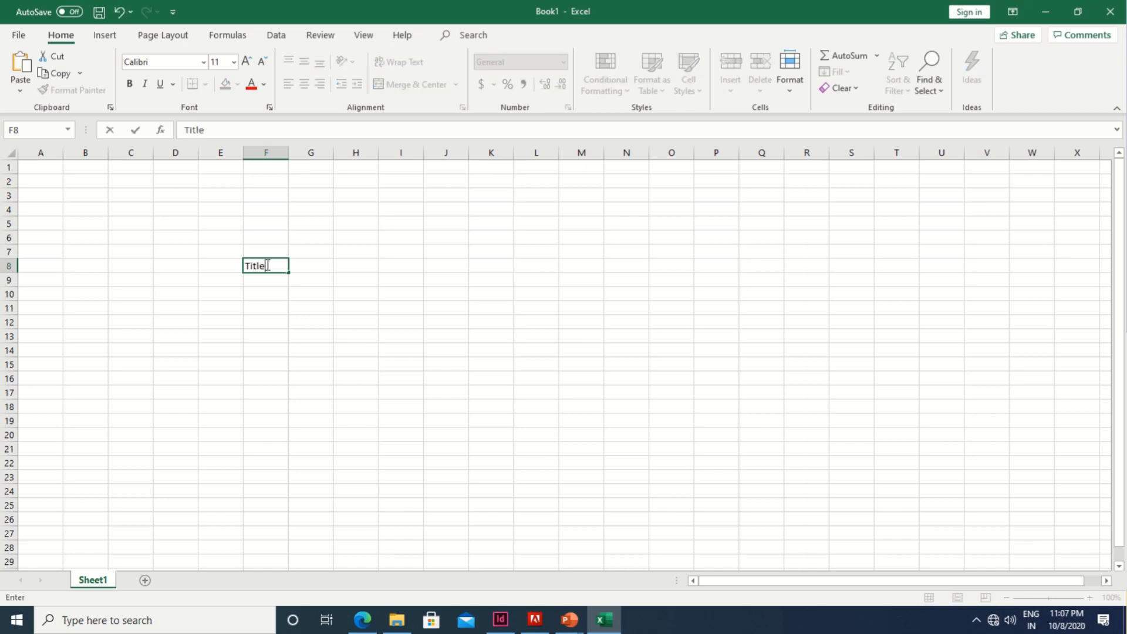
key("Tab")
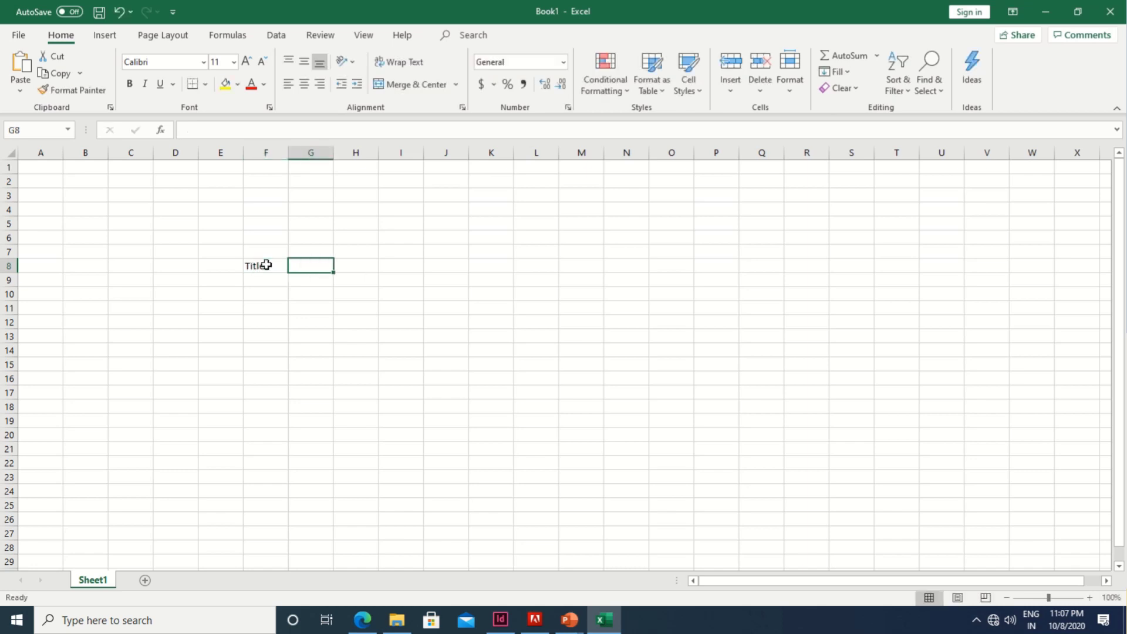
type("F")
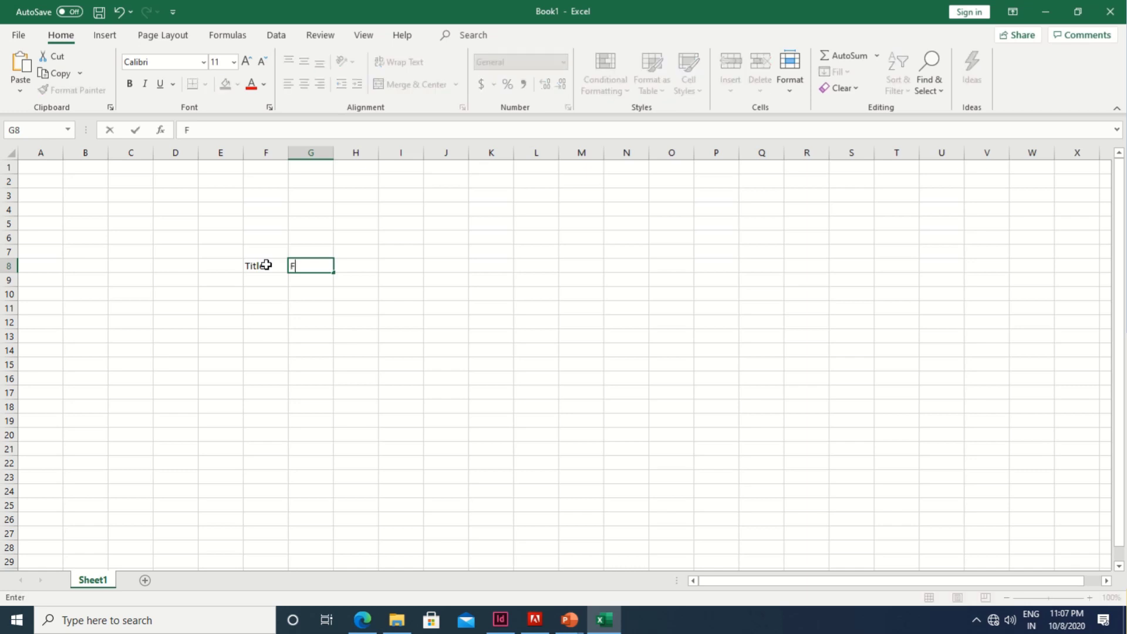
type("irstName")
key("Tab")
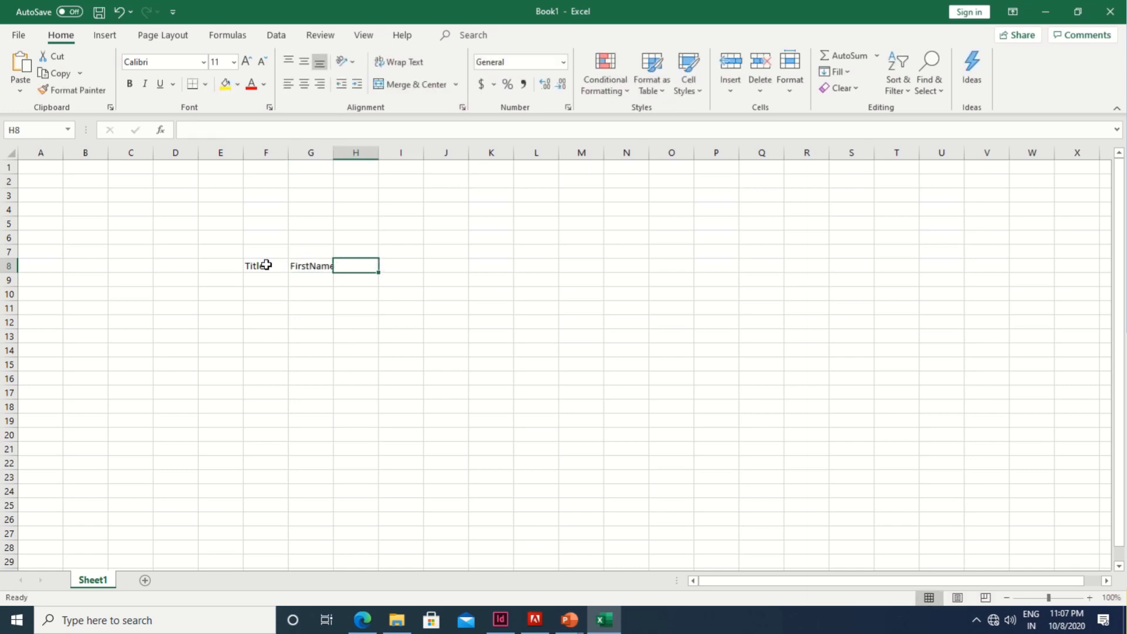
type("LastName")
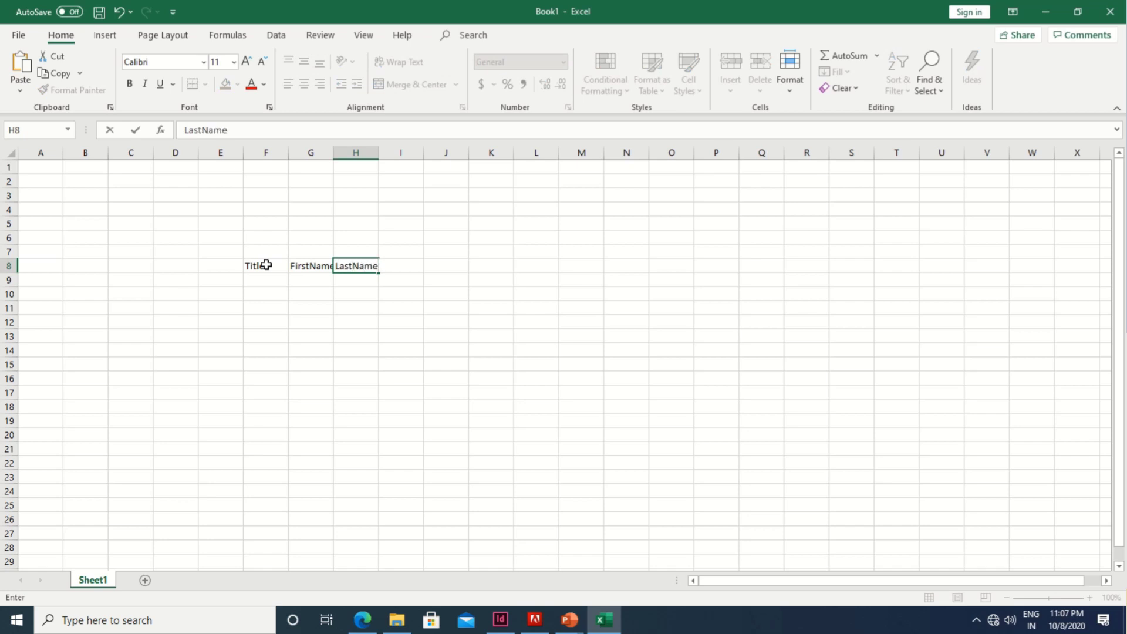
key("Tab")
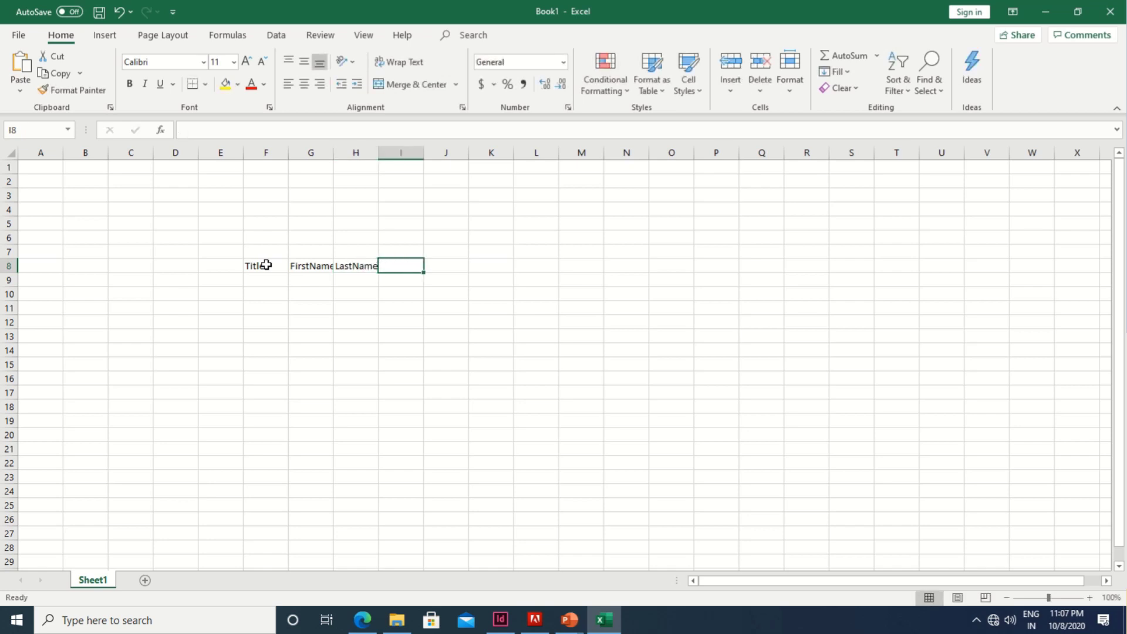
type("A")
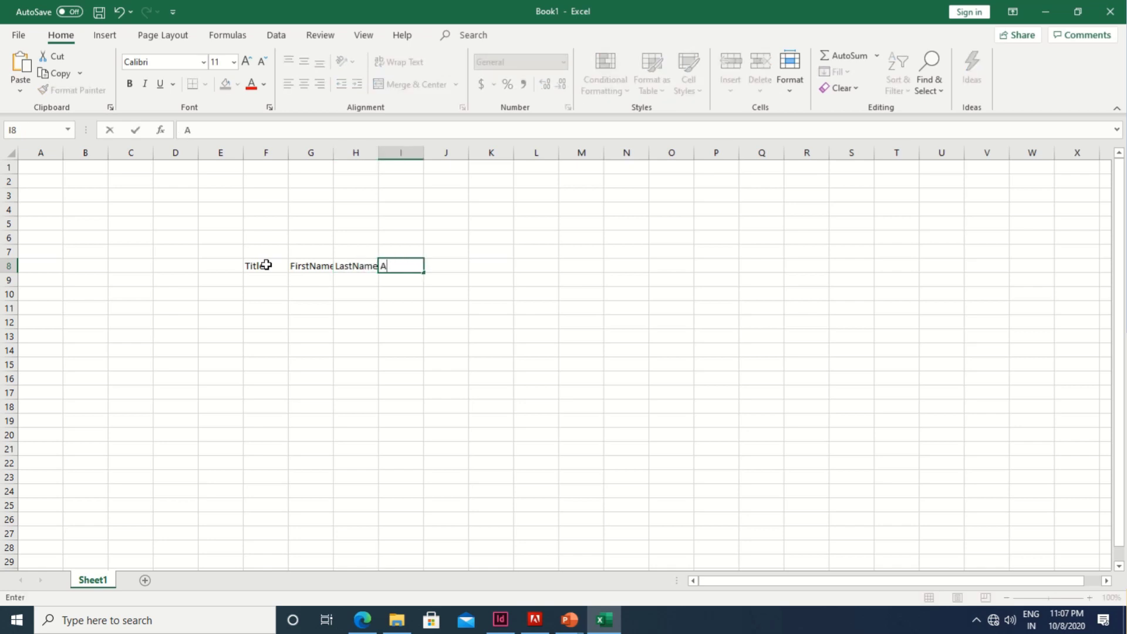
type("ddress")
key("Tab")
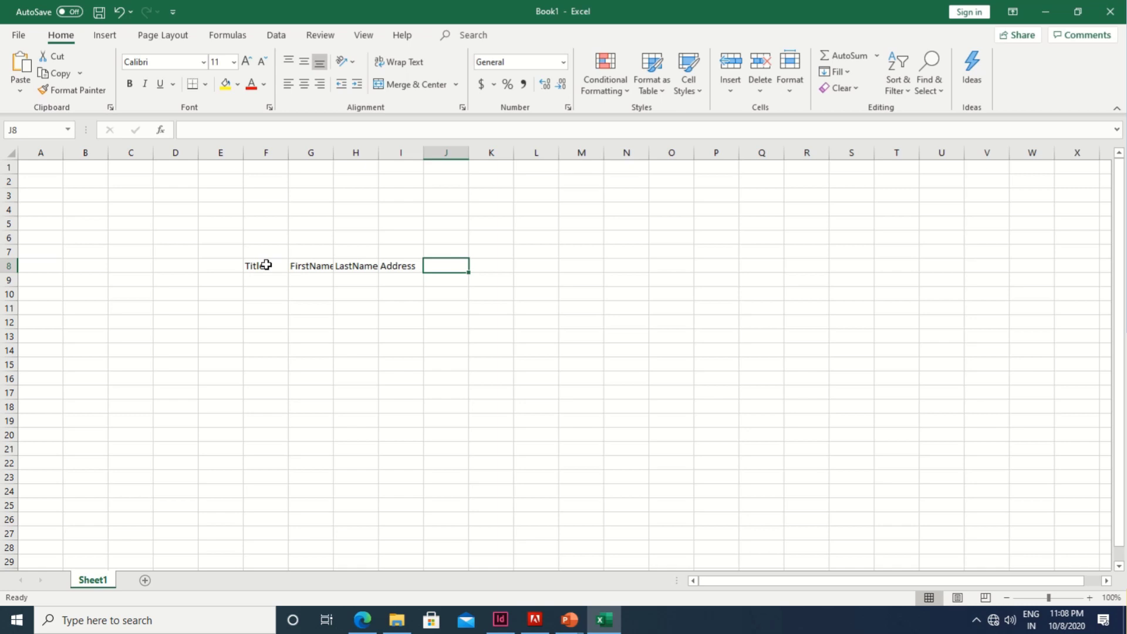
type("@")
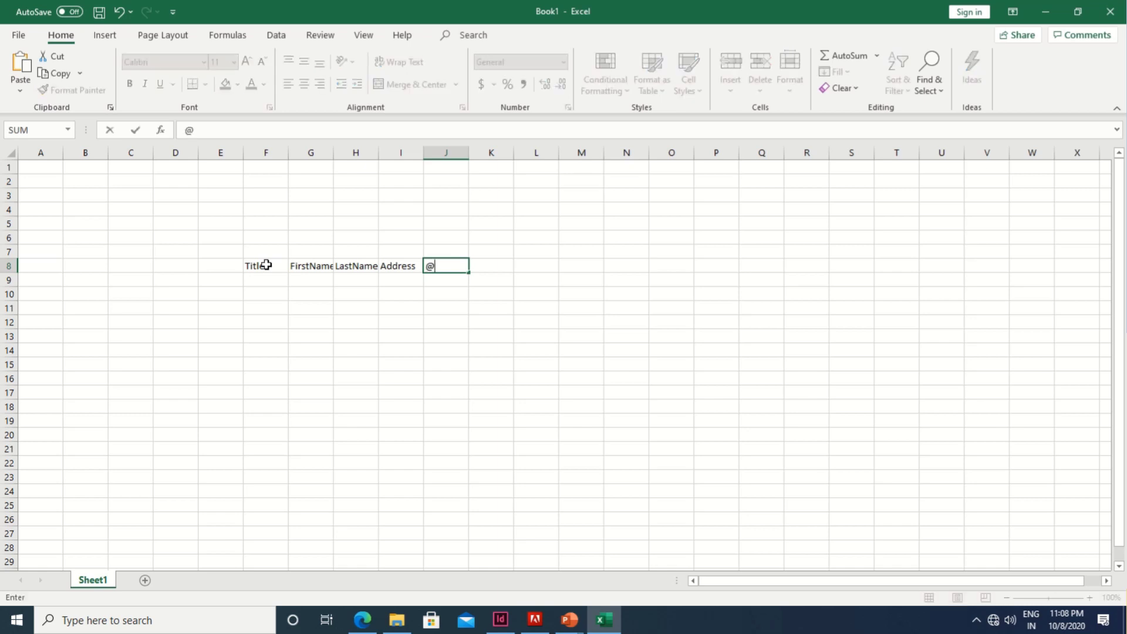
type("Photos")
key("Return")
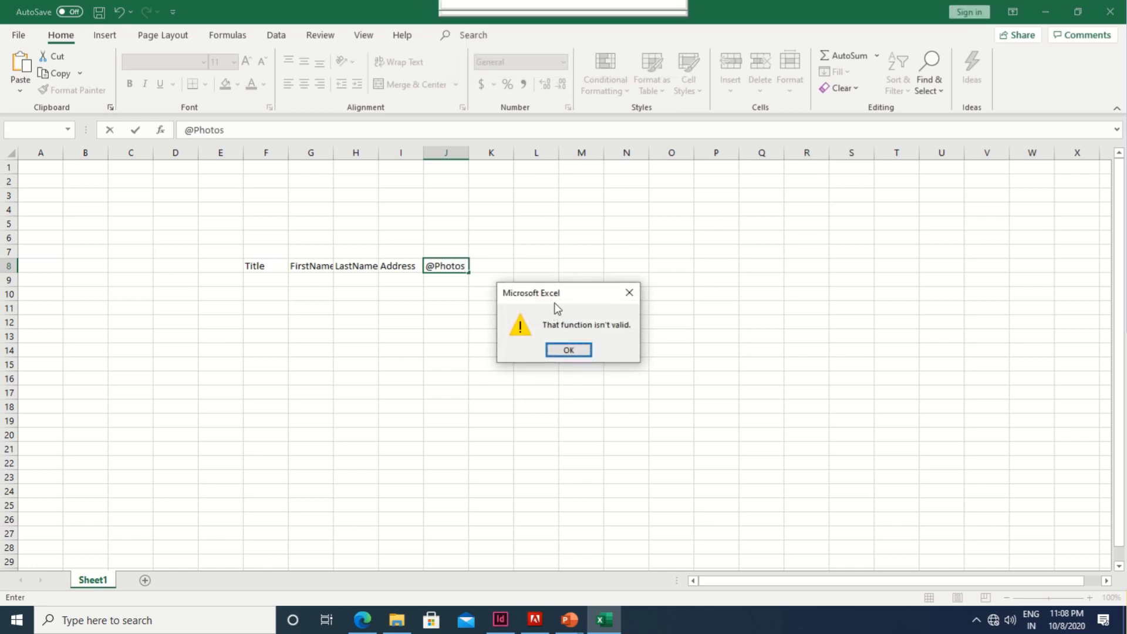
Step: Dismiss the invalid-function warning and reduce the J8 header to plain Photos
left_click_drag(558, 298, 544, 231)
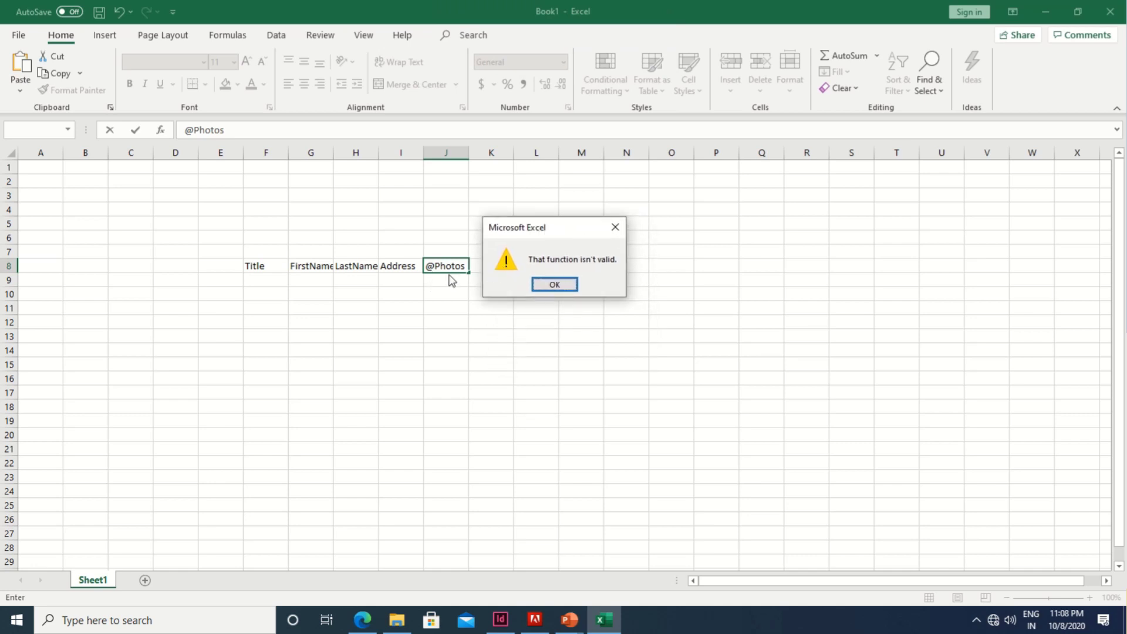
left_click(554, 285)
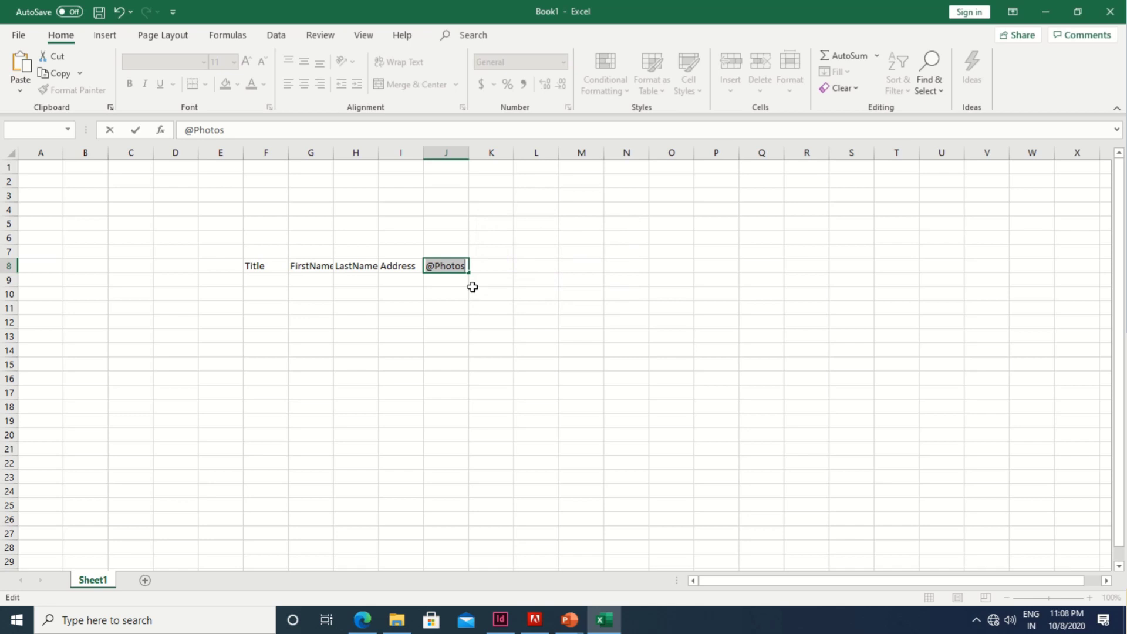
left_click(438, 267)
key("BackSpace")
key("Return")
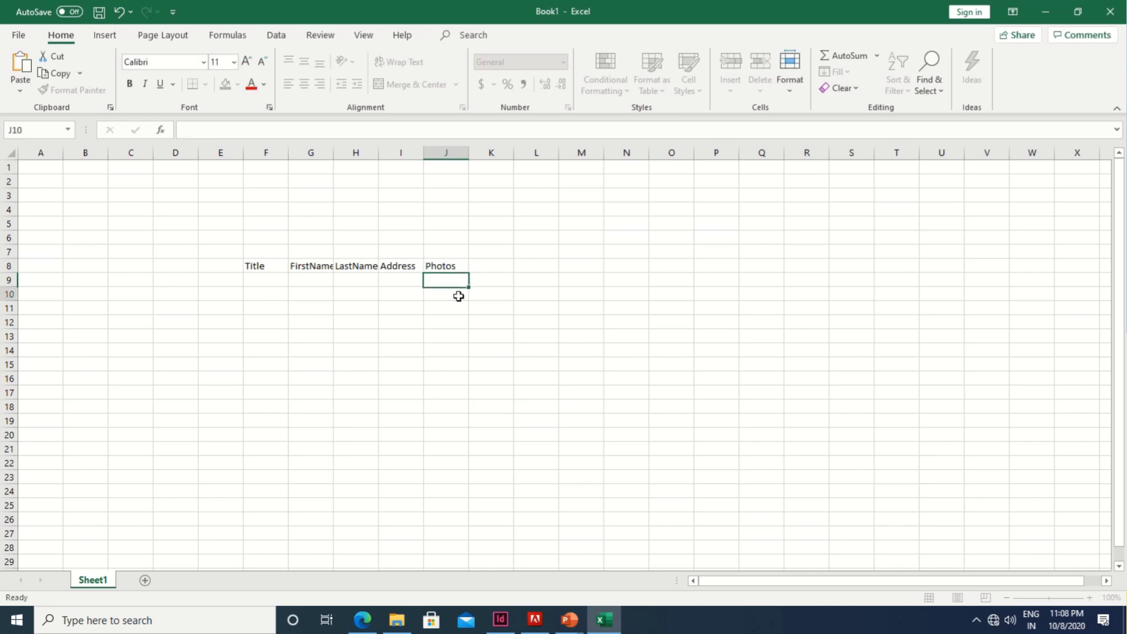
left_click(458, 294)
key("Up")
key("Up")
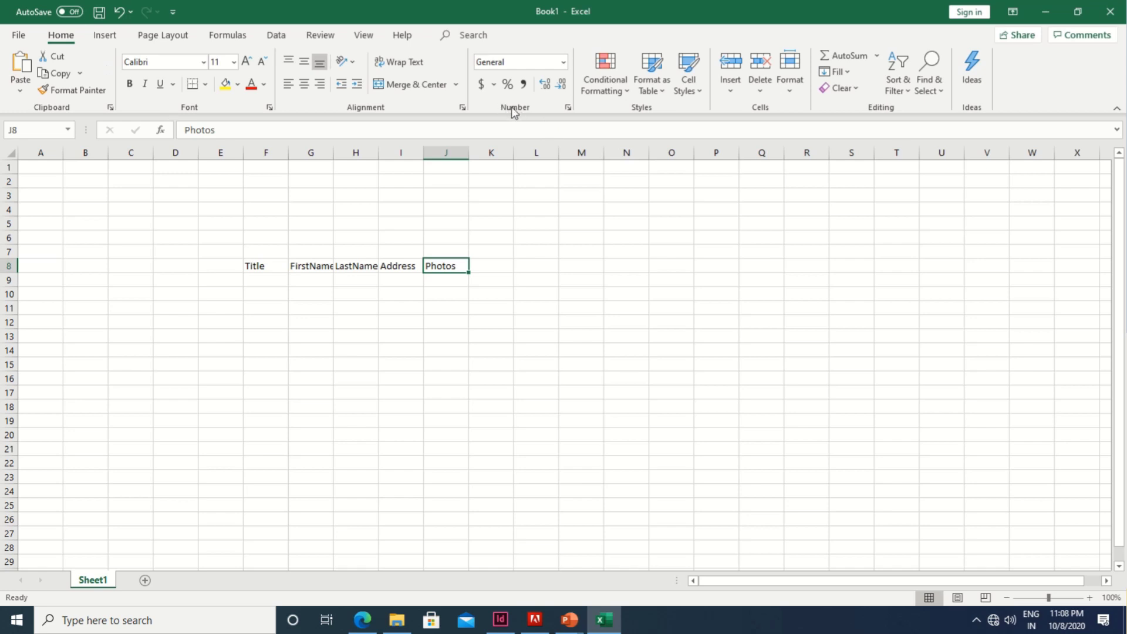
left_click(563, 61)
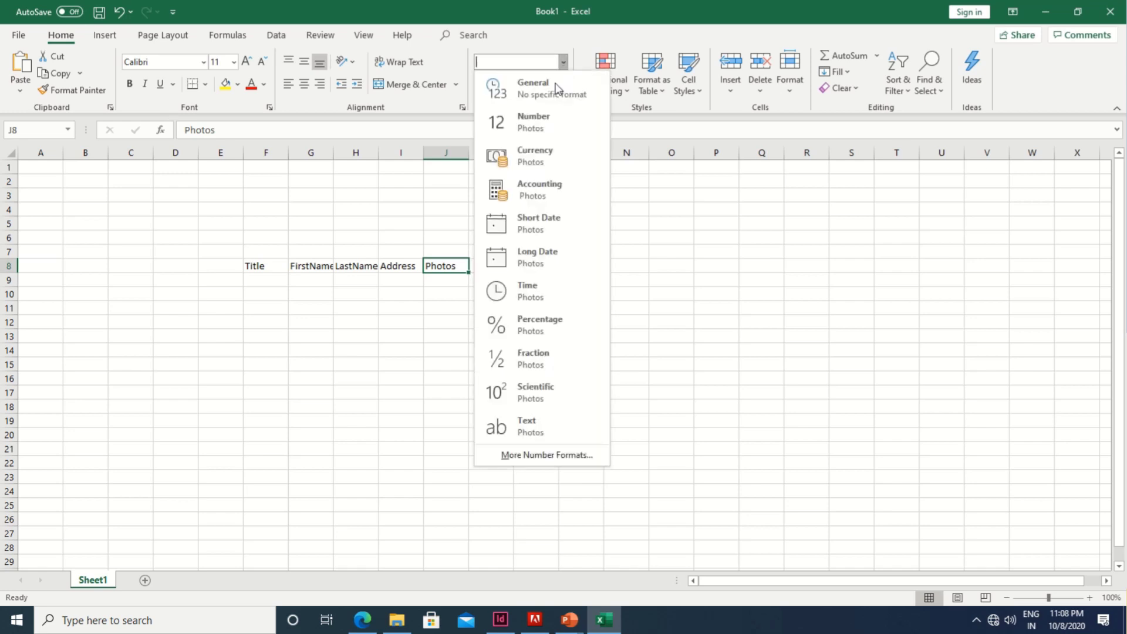
left_click(529, 425)
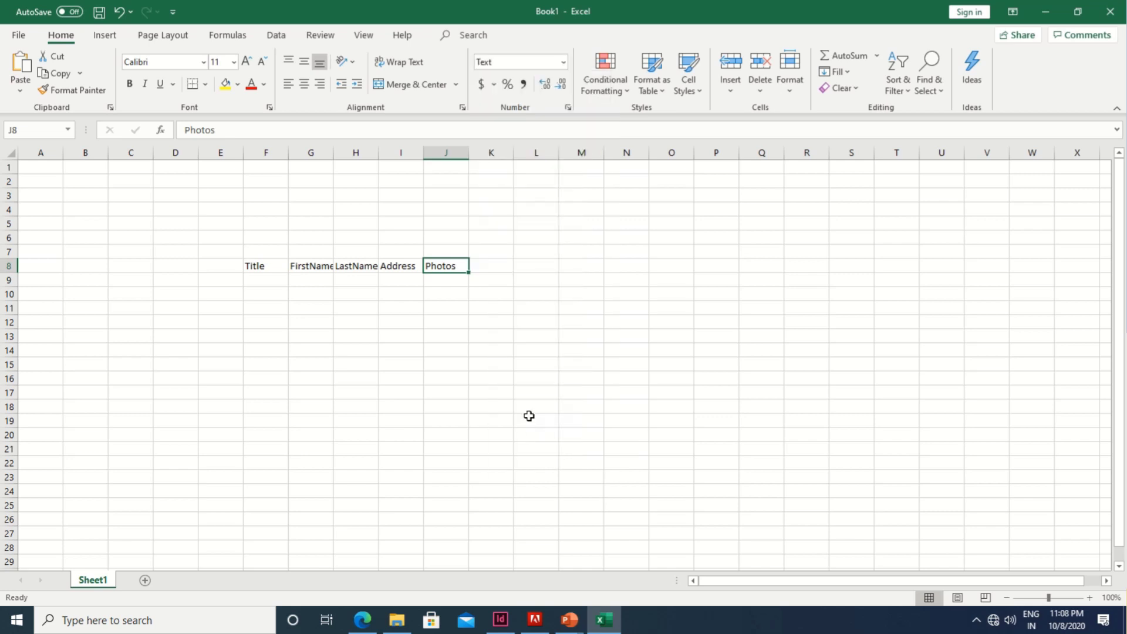
double_click(429, 266)
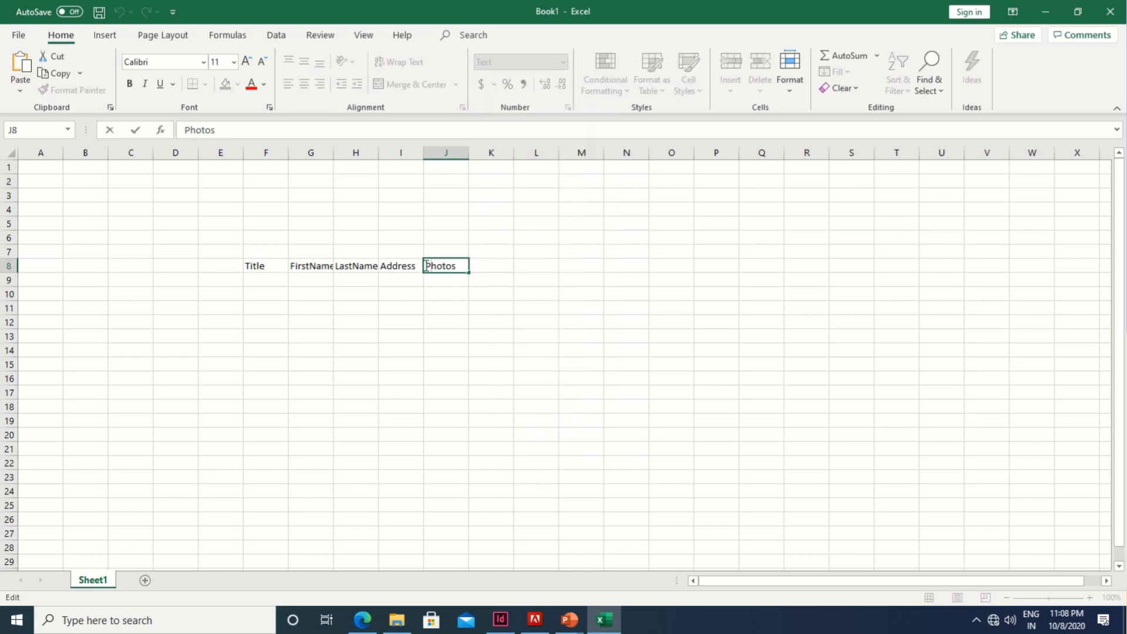
type("@")
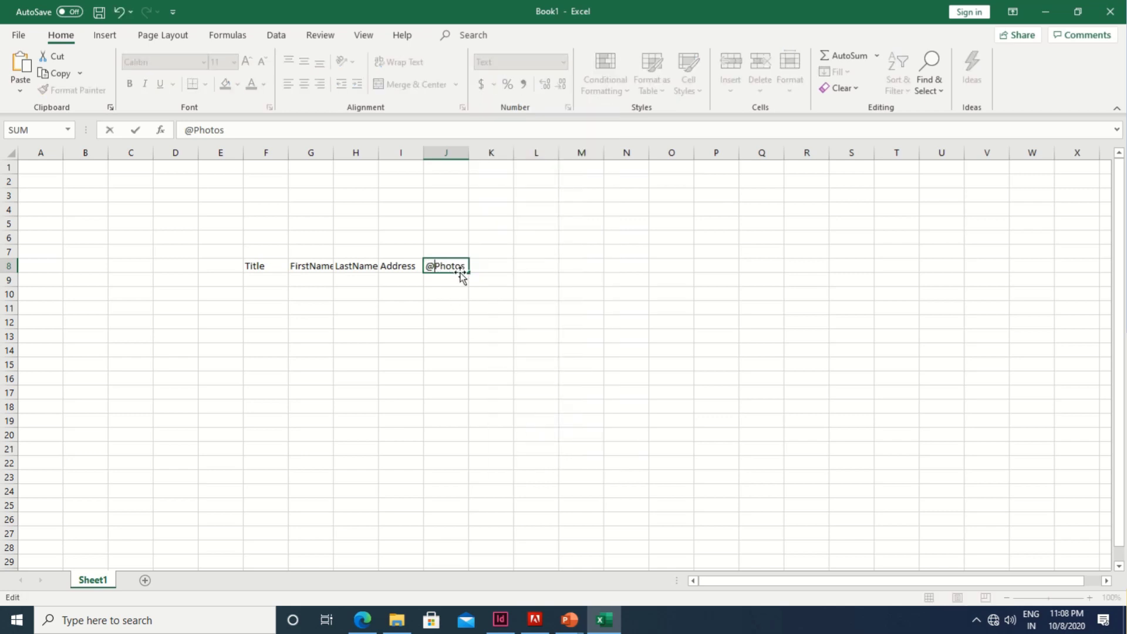
key("Return")
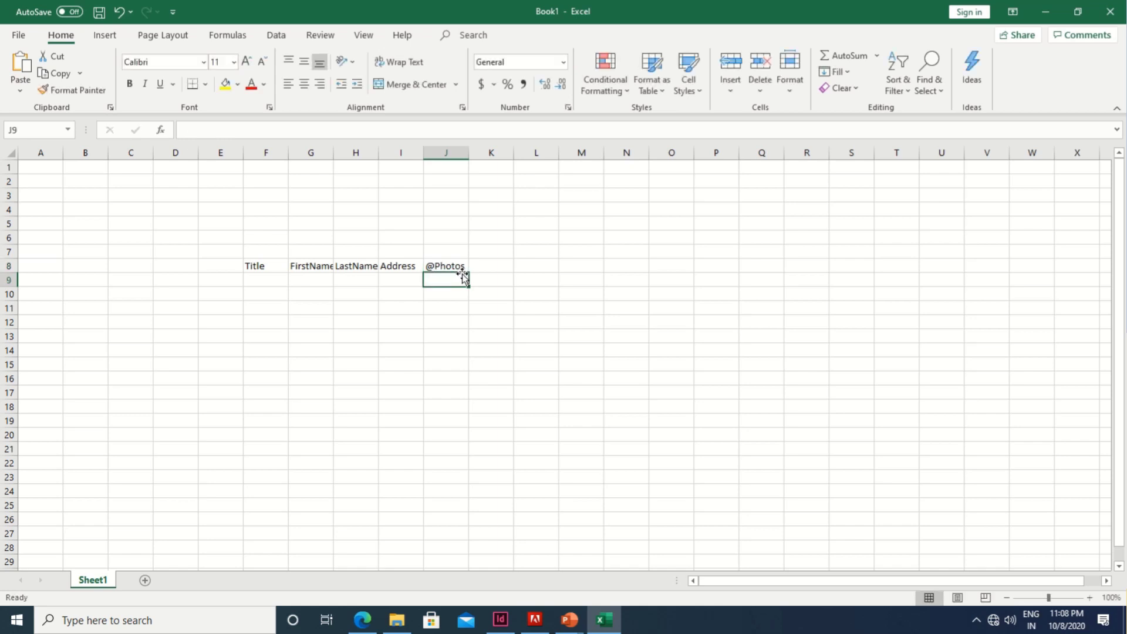
left_click(264, 279)
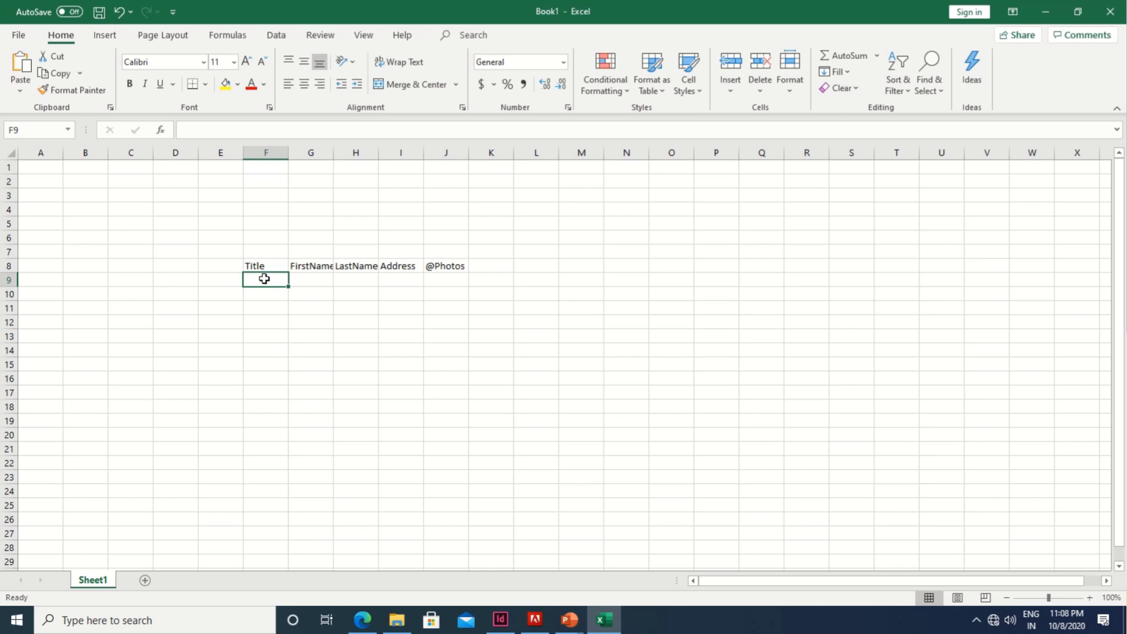
Step: Enter the first record in F9:I9 with title Mr, first name, last name and address, widening column G, and bring up the Photos folder
type("Mr")
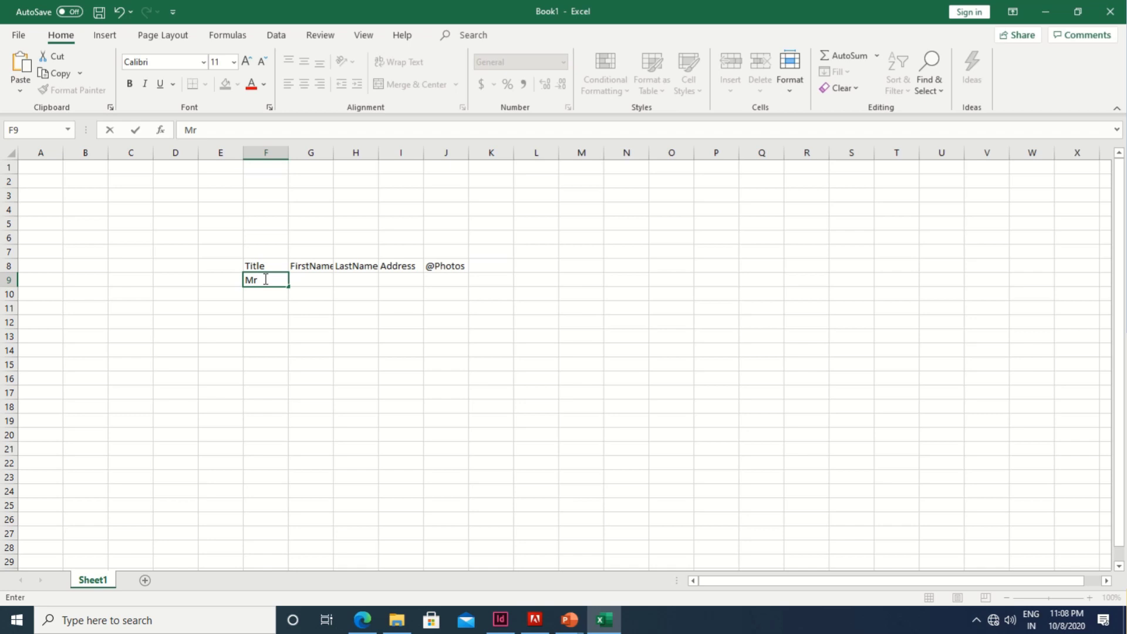
key("Tab")
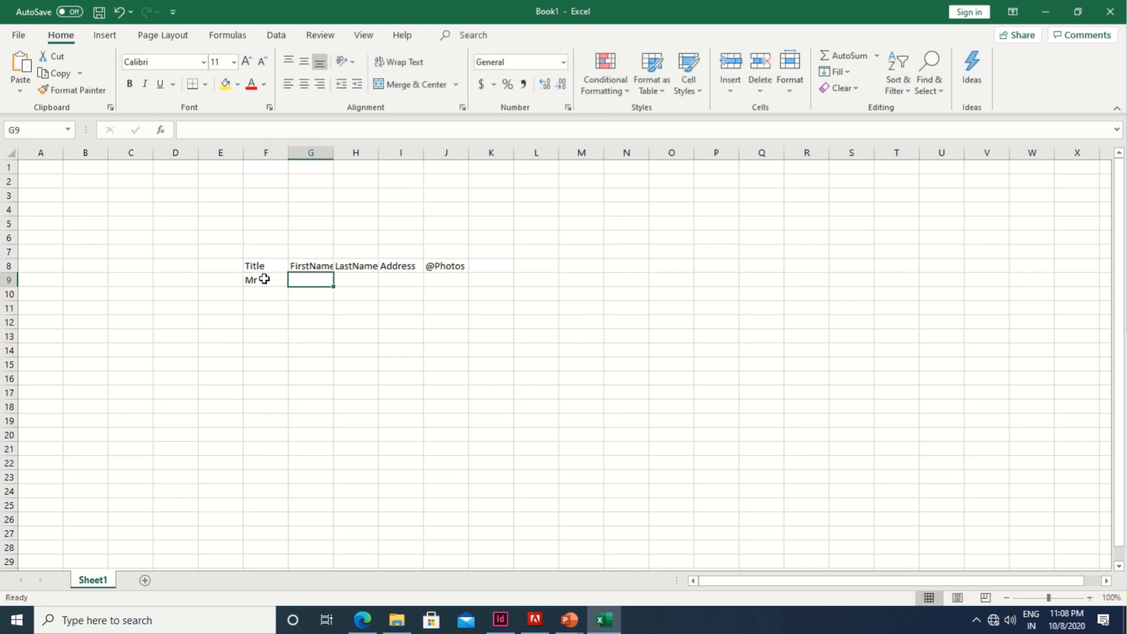
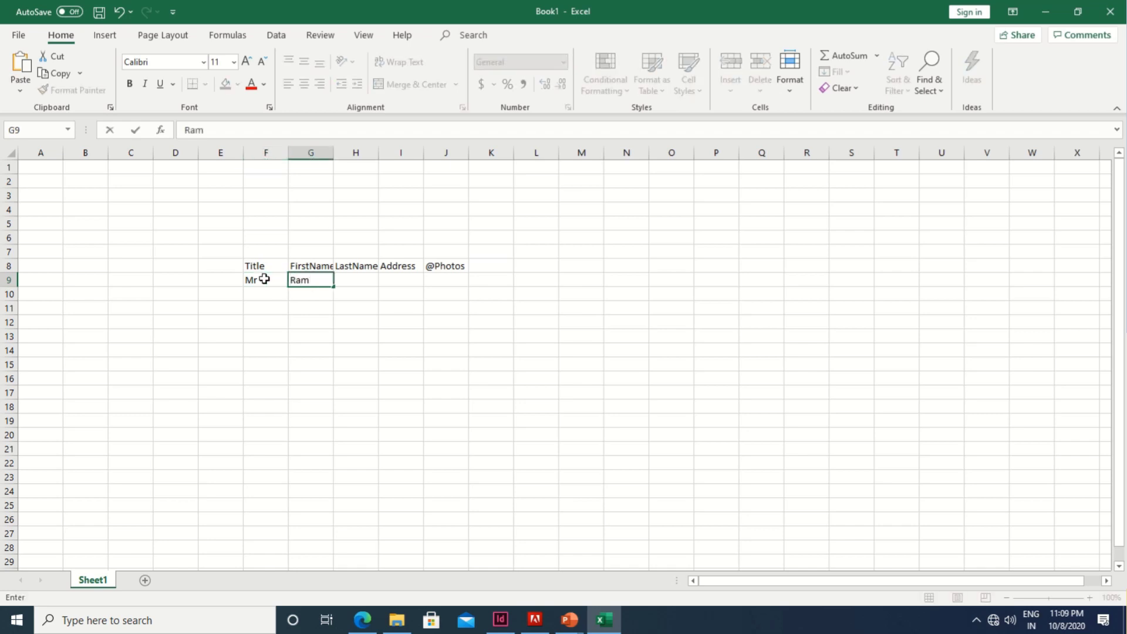
key("Tab")
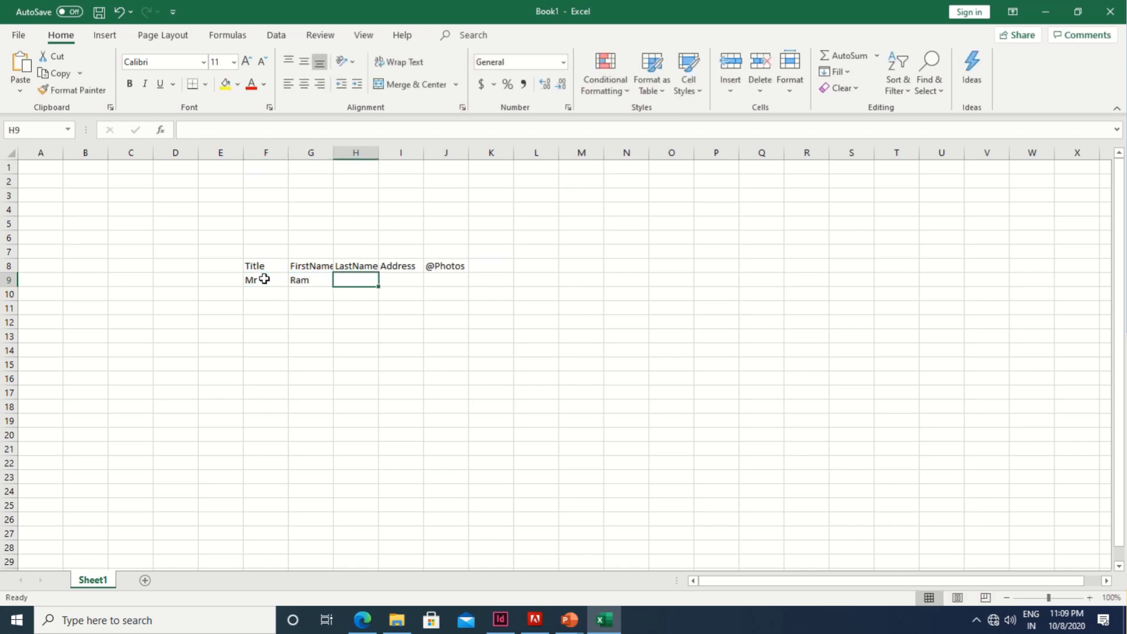
left_click_drag(333, 152, 420, 153)
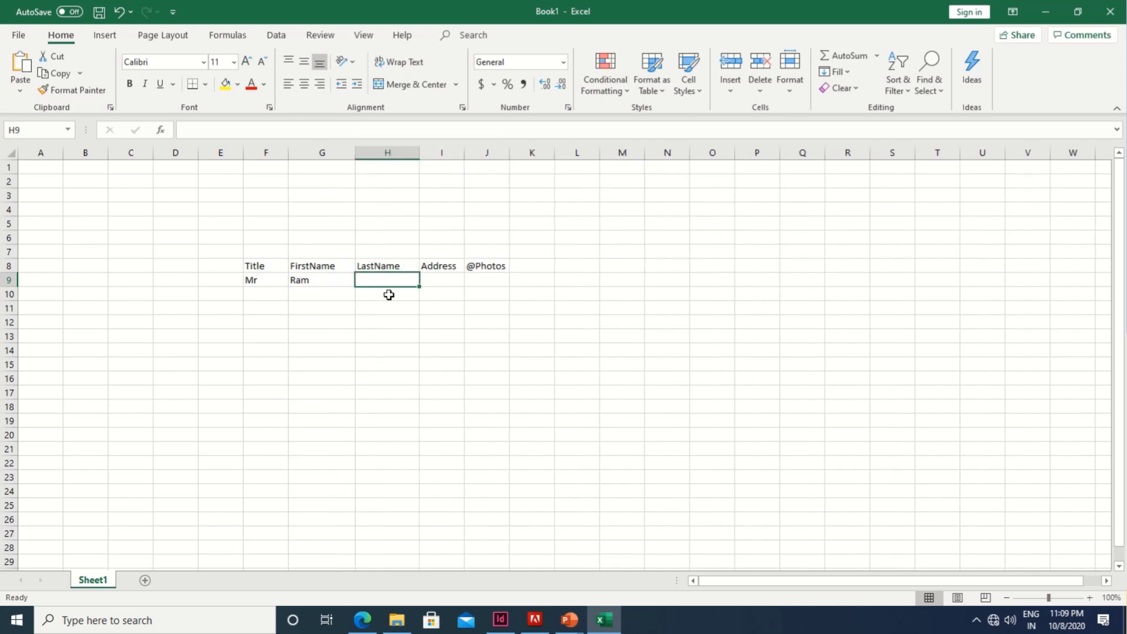
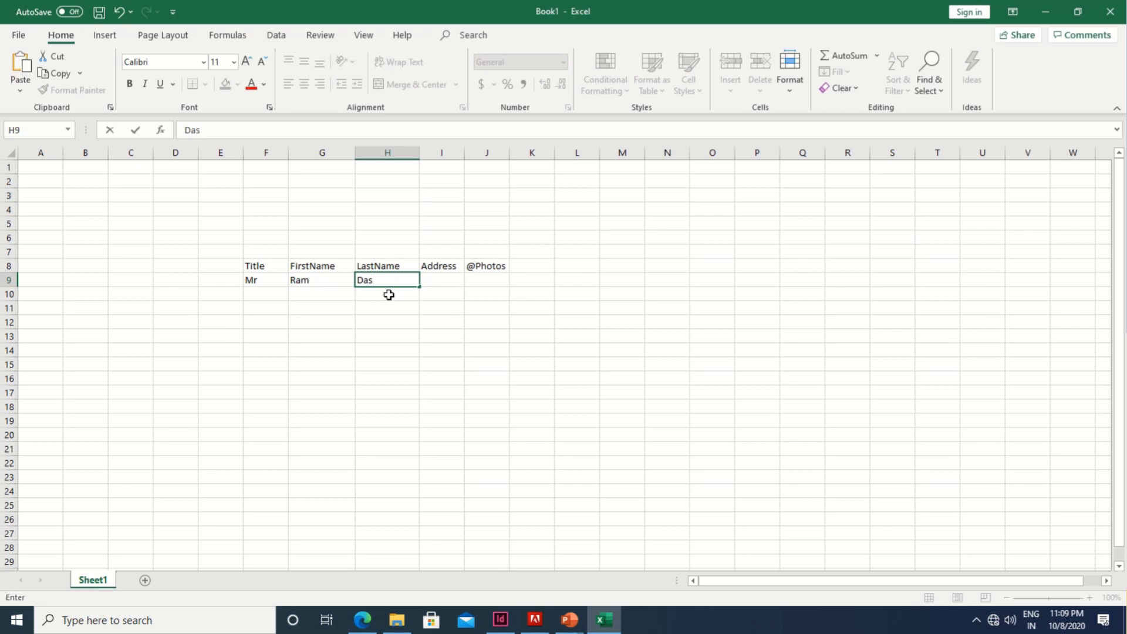
key("Tab")
type("Polo")
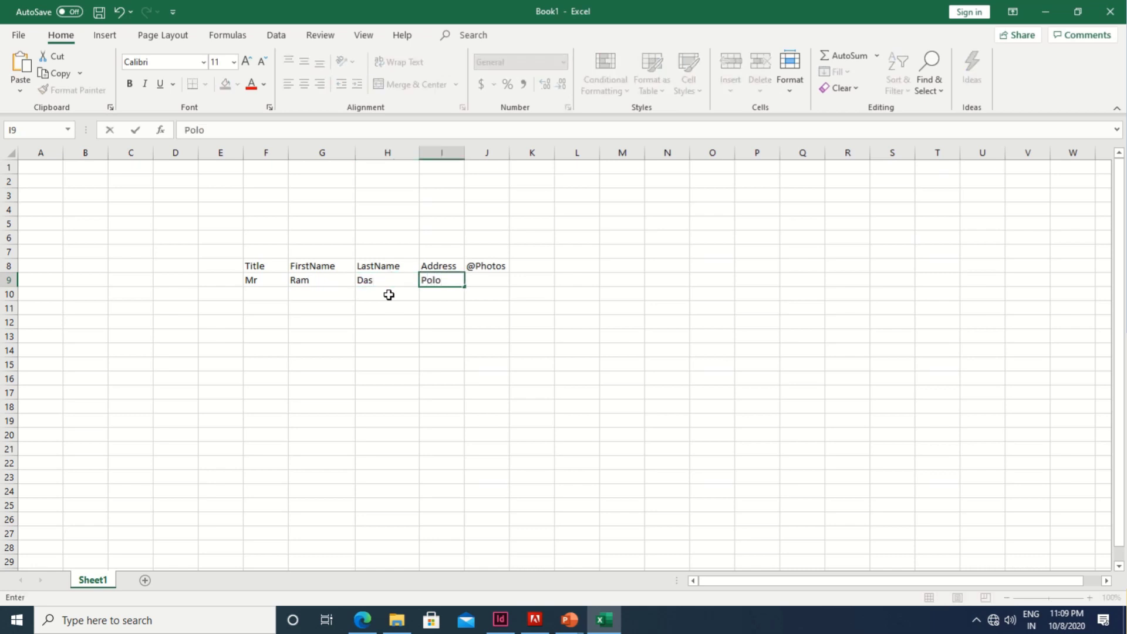
key("Tab")
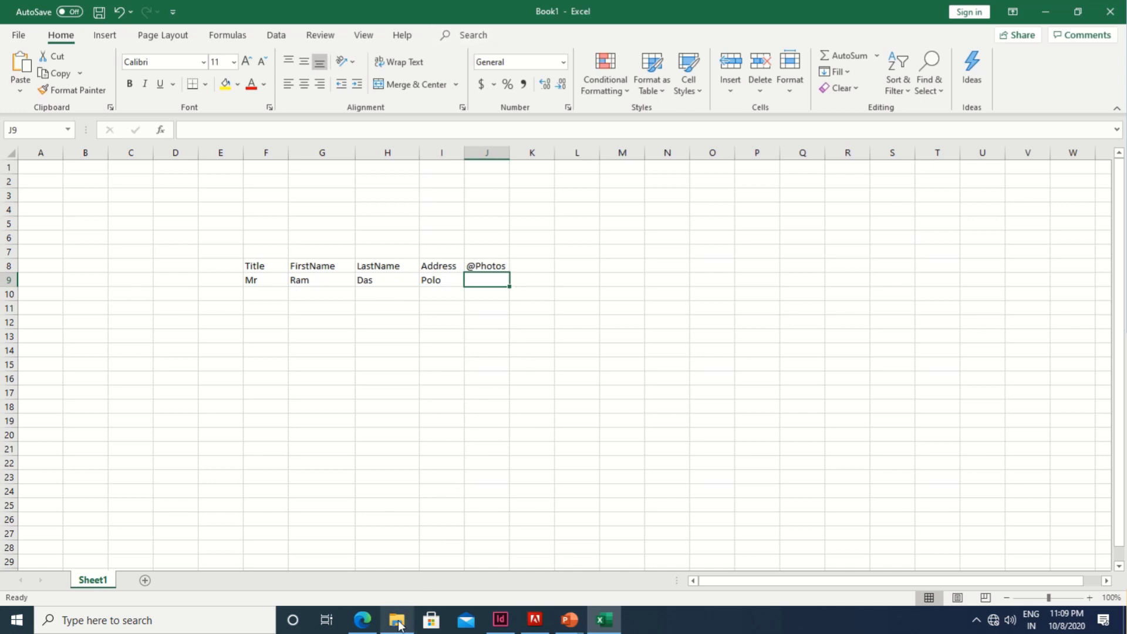
mouse_move(398, 622)
left_click(397, 589)
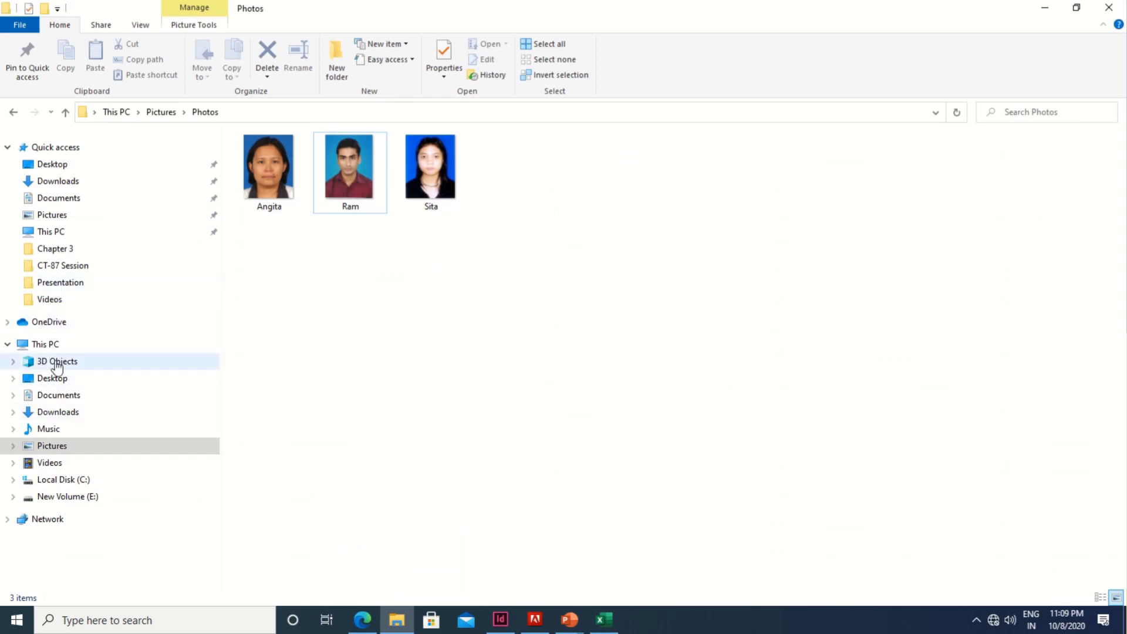
Step: Go to This PC > Pictures > Photos and copy the path C:\Users\Student\Pictures\Photos
left_click(52, 345)
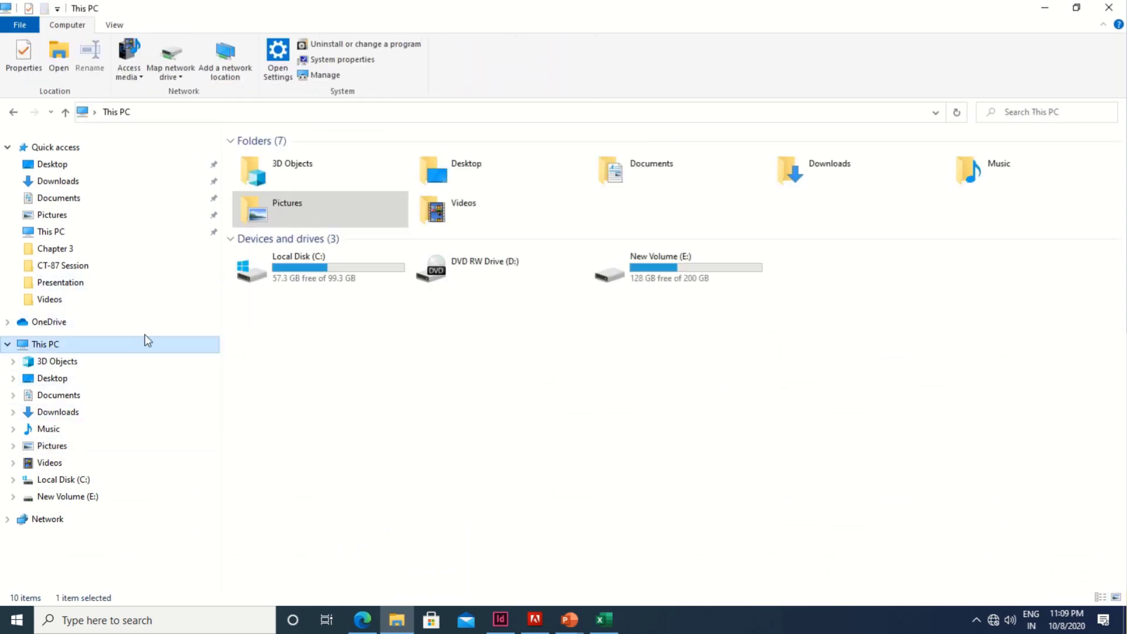
double_click(309, 210)
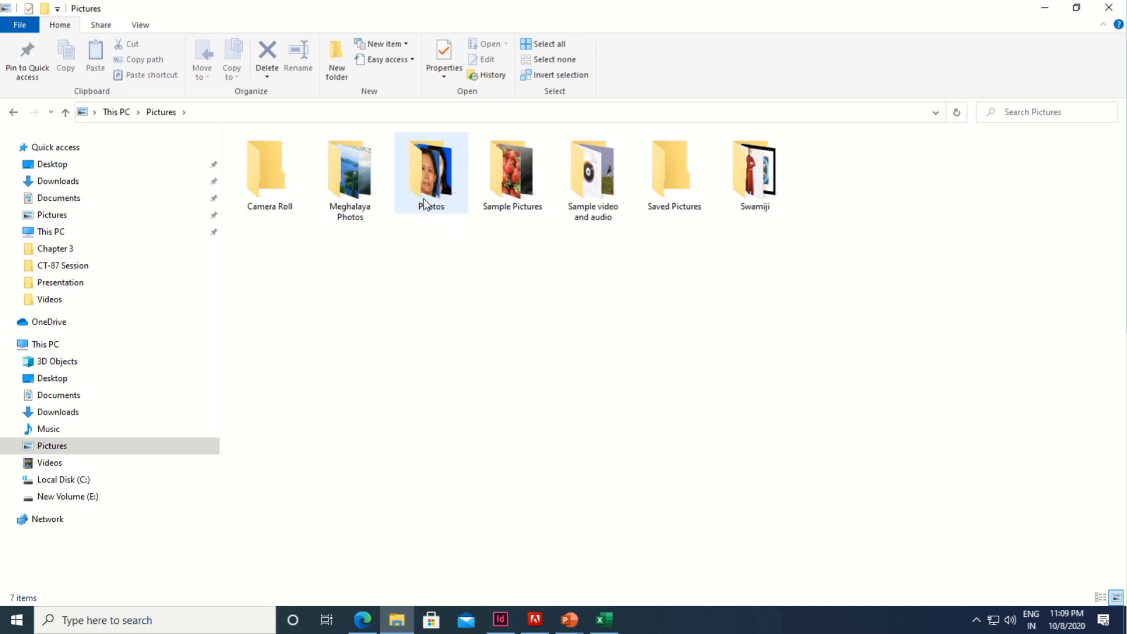
double_click(421, 209)
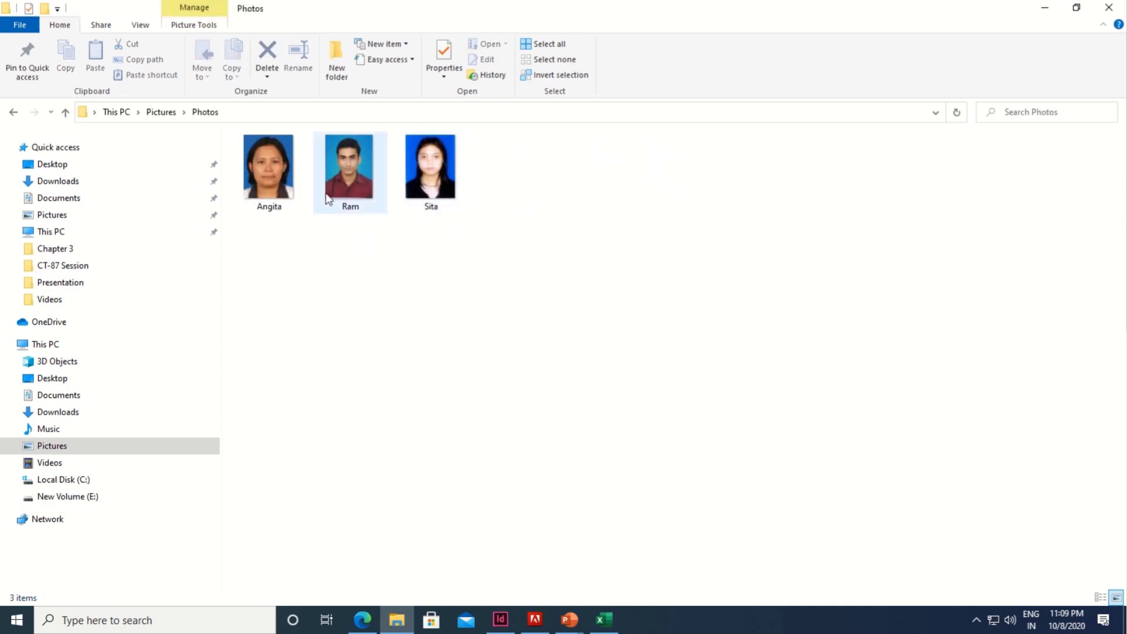
left_click(231, 112)
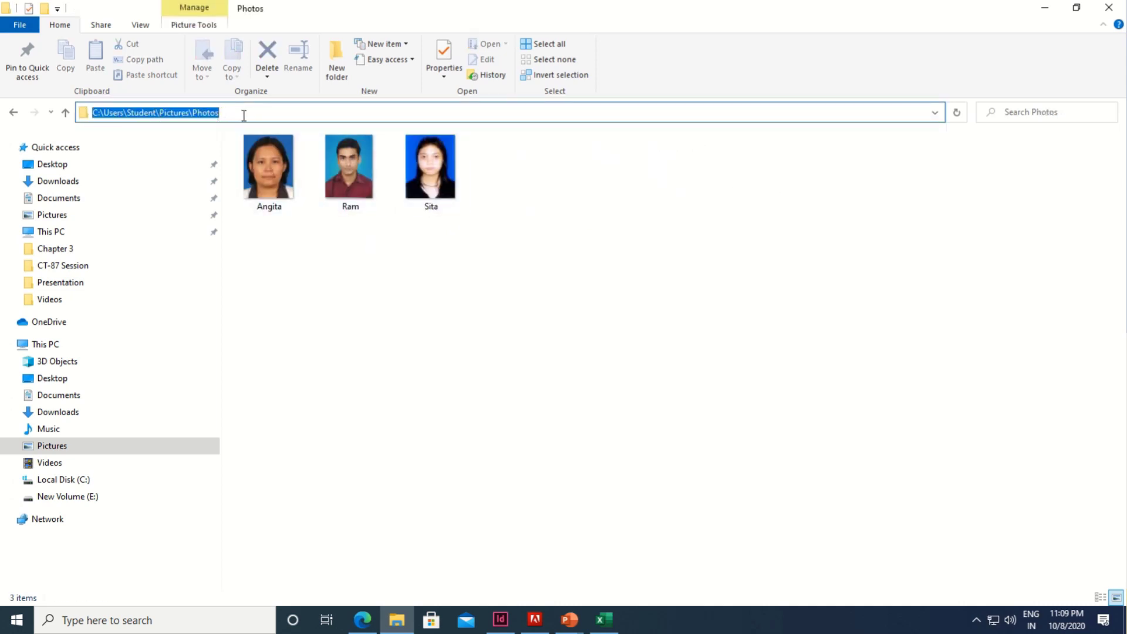
left_click_drag(244, 114, 73, 116)
key("ctrl+c")
left_click(605, 621)
Step: Paste the folder path into J9, widen column J, and append the first person's .jpg photo file name
key("ctrl+v")
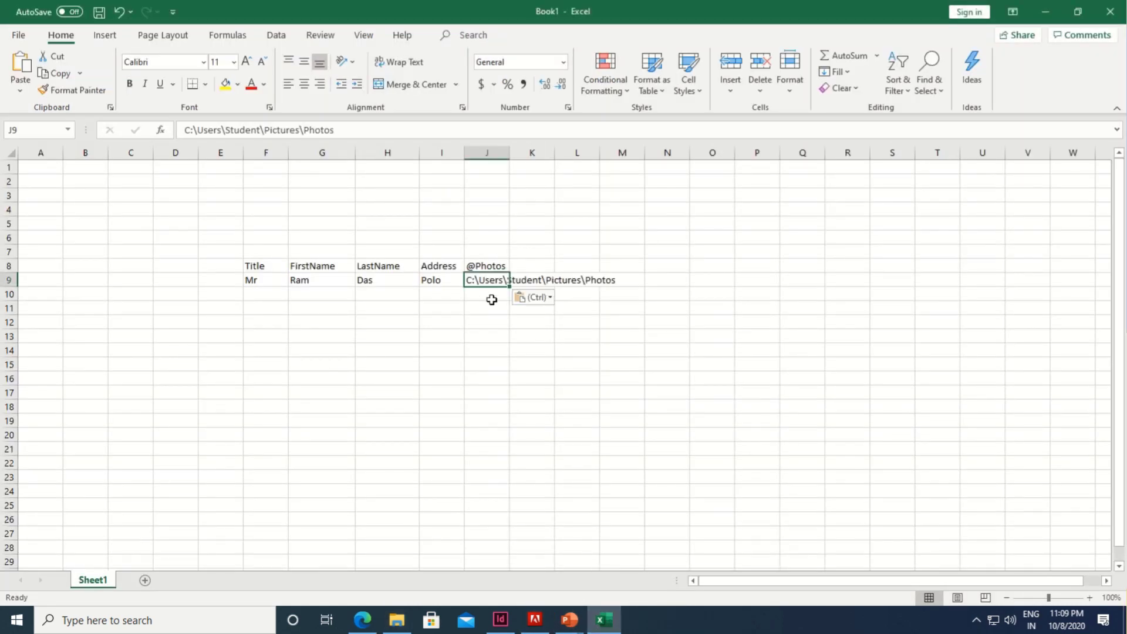
left_click_drag(510, 154, 659, 155)
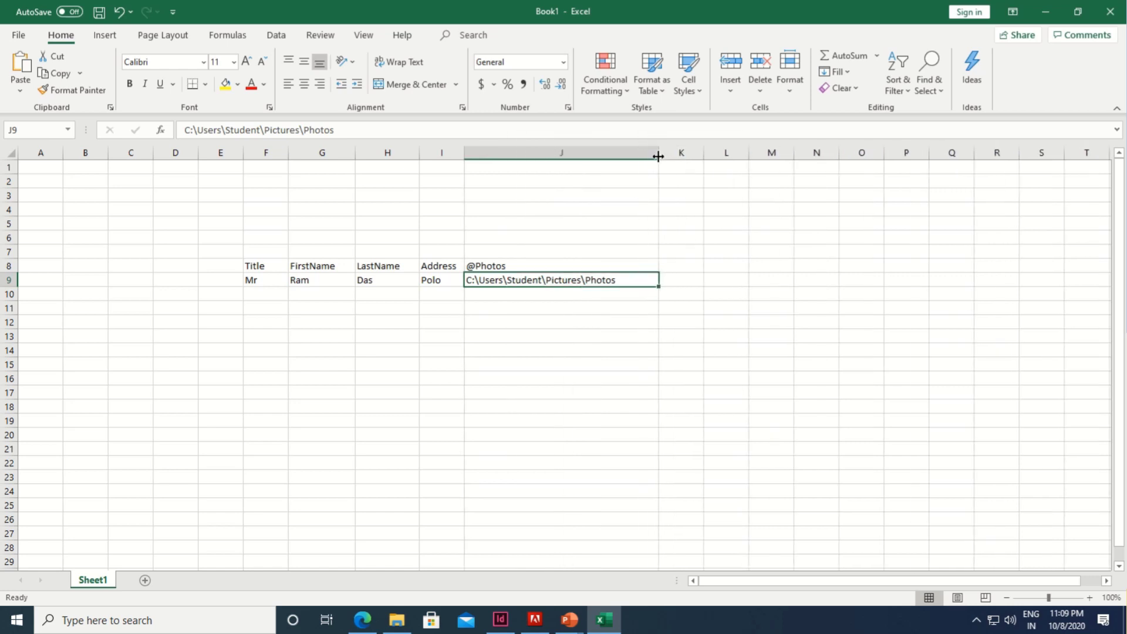
double_click(622, 281)
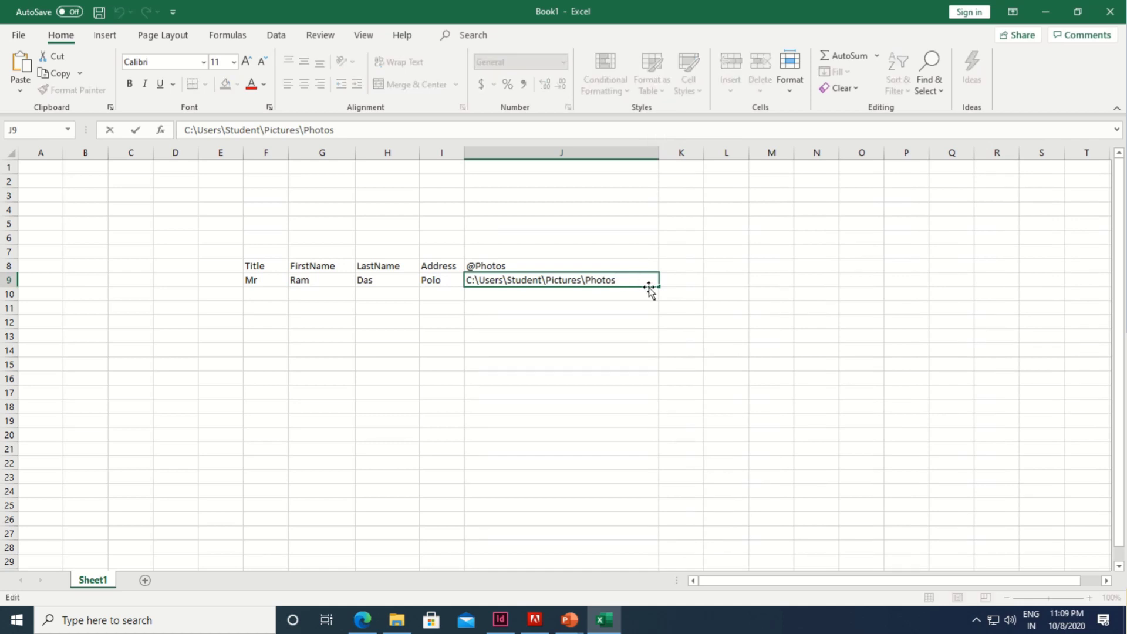
type("\\Ram.jpg")
key("Return")
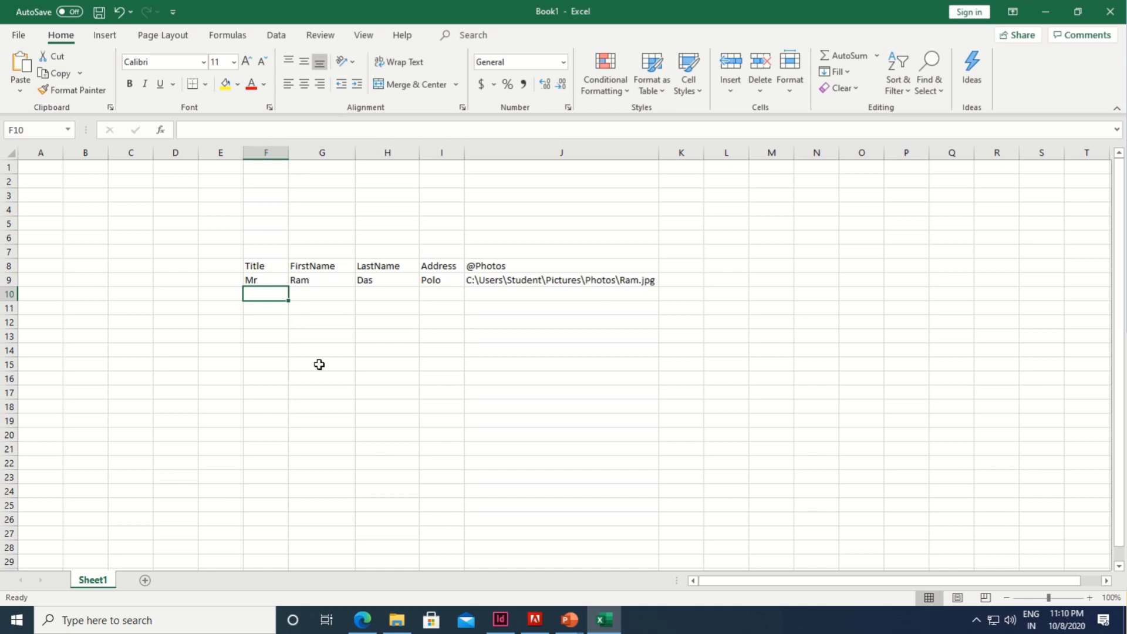
Step: Enter the second record in F10:I10: title Miss, first name, last name and address
type("Miss")
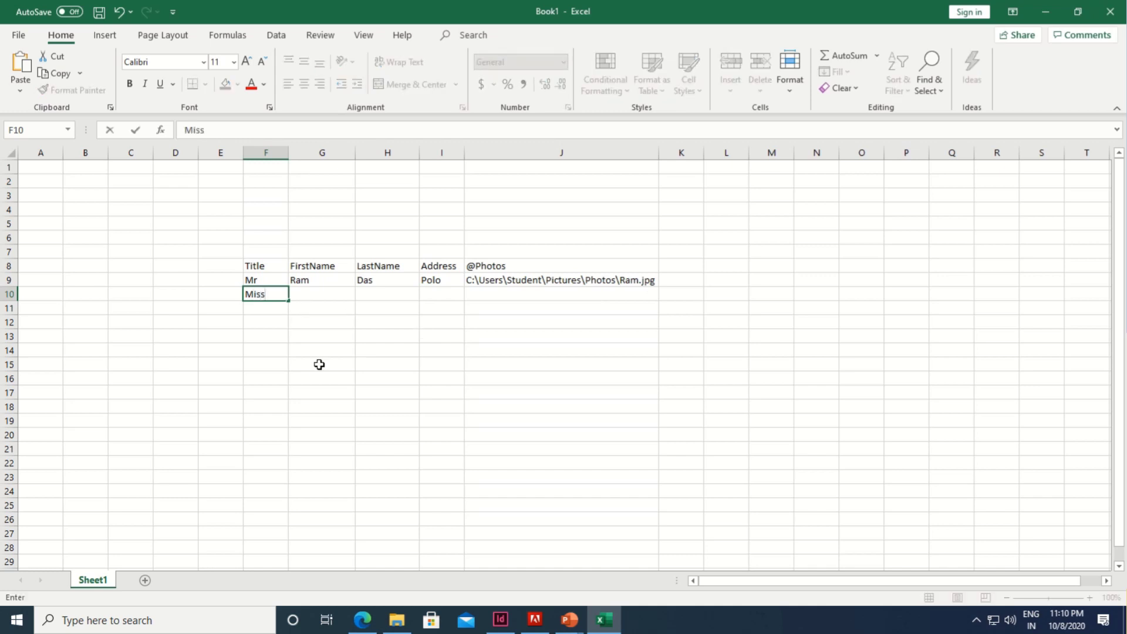
key("Tab")
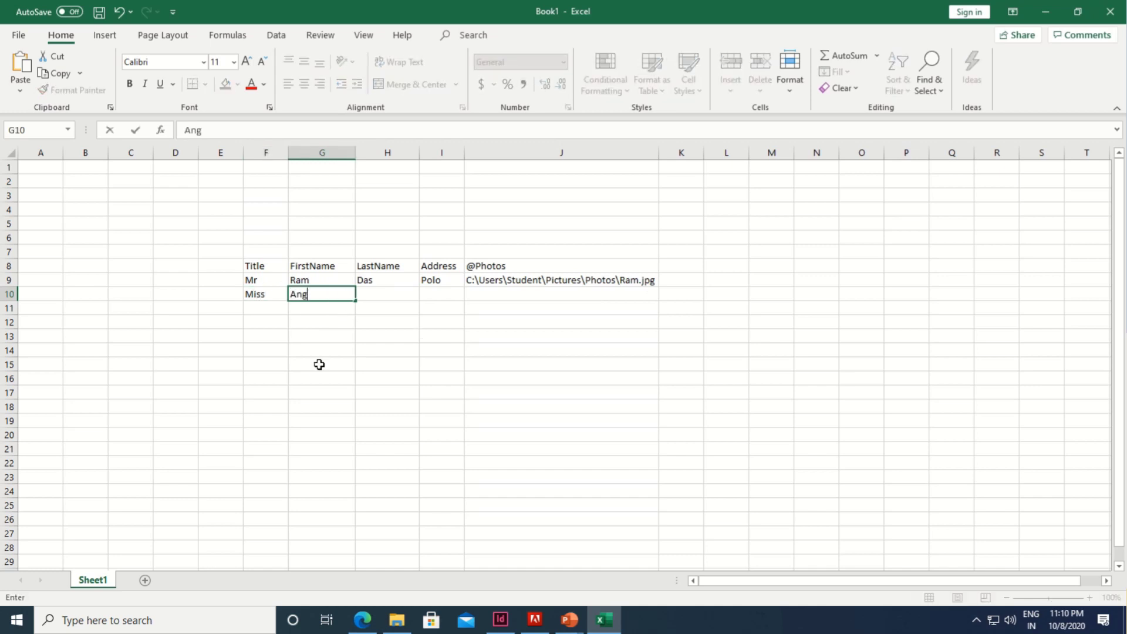
key("ctrl+Return")
key("Tab")
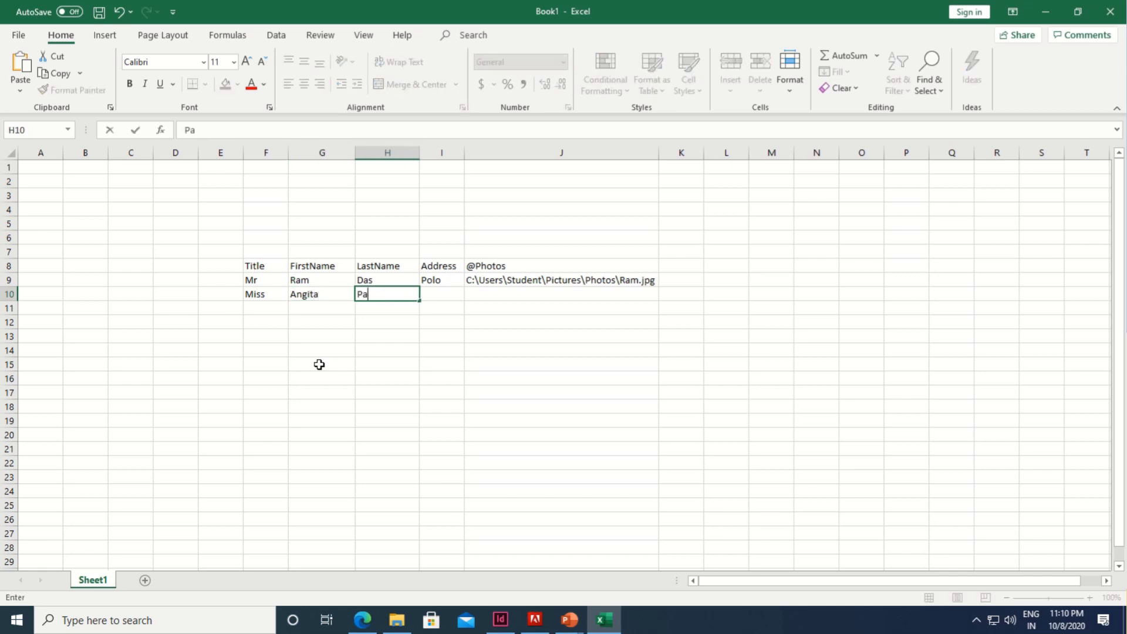
key("Tab")
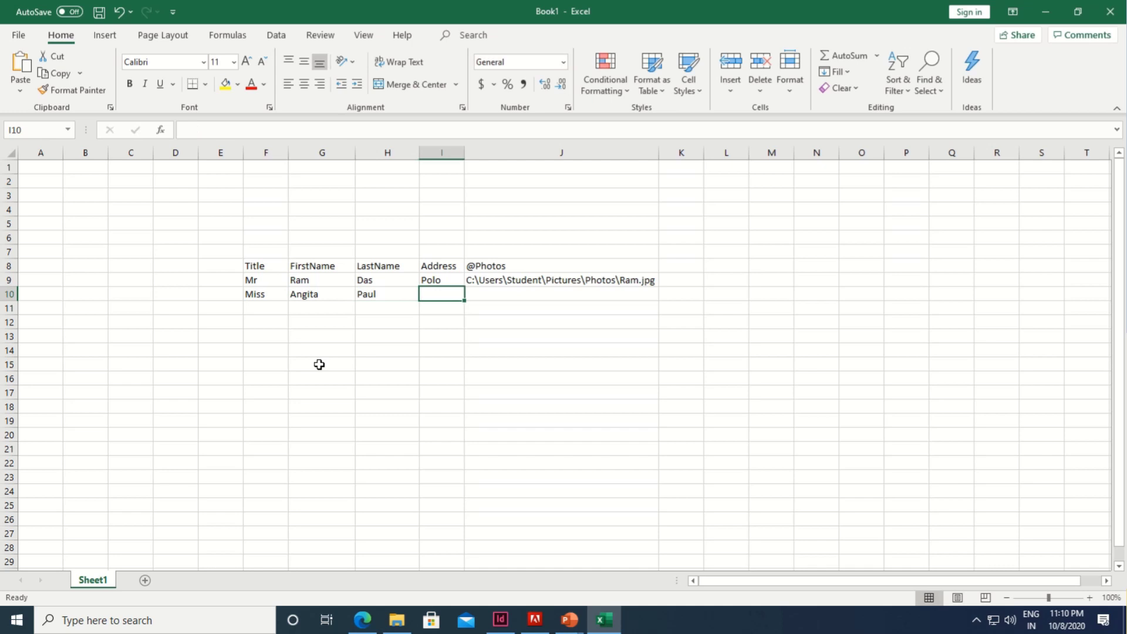
type("La")
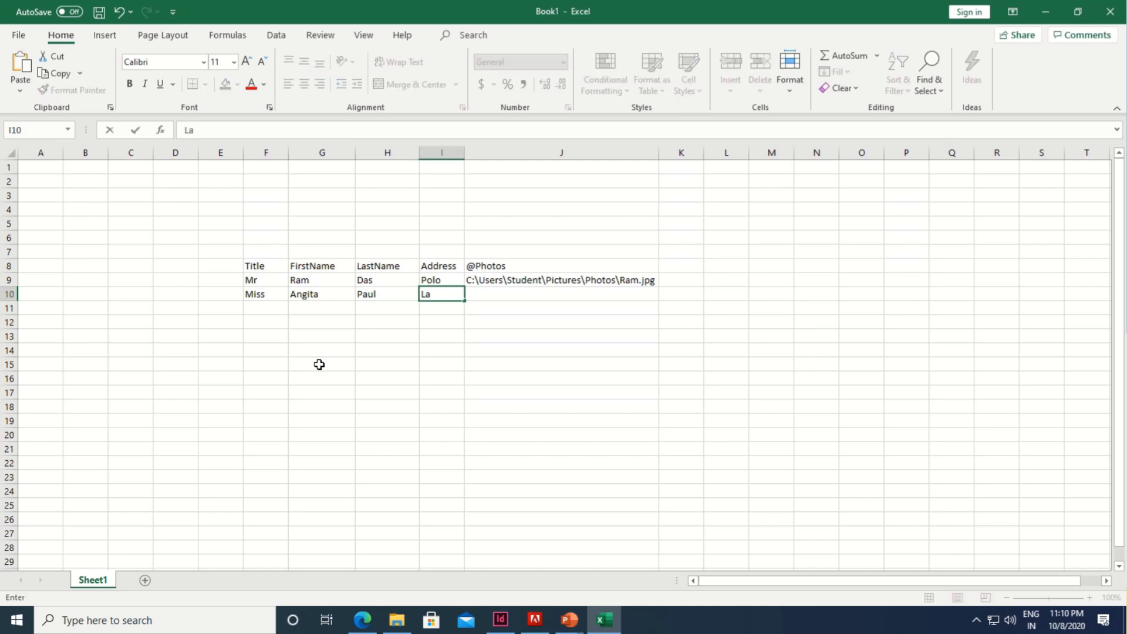
type("ban")
key("Tab")
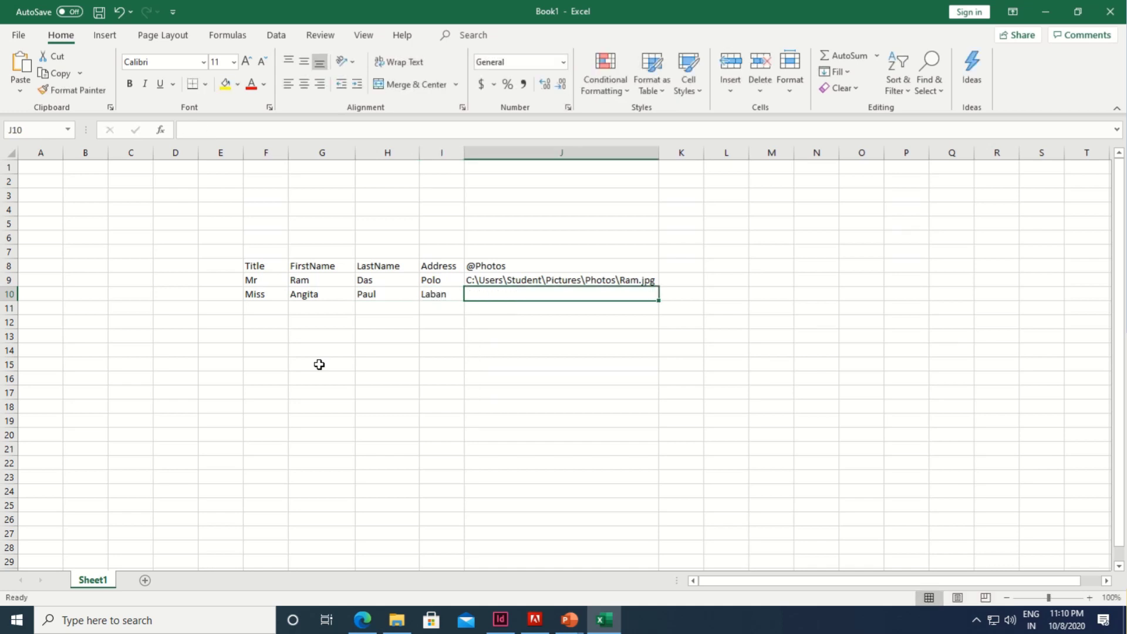
Step: Paste the Photos folder path into J10 and complete it with her .jpg photo file name
key("ctrl+v")
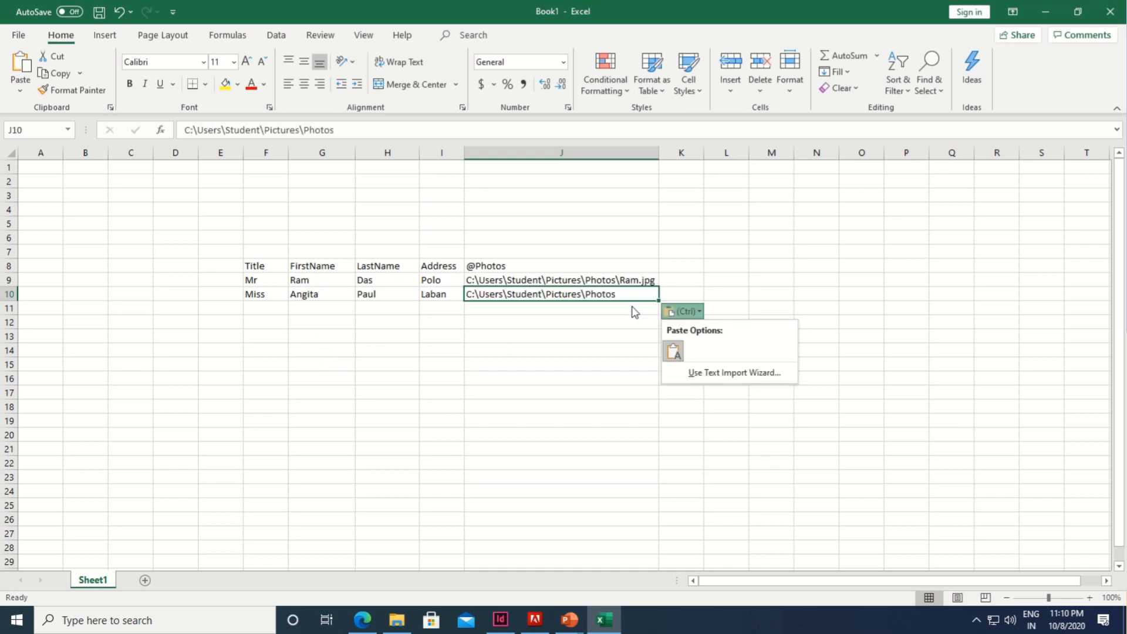
left_click(624, 293)
double_click(624, 293)
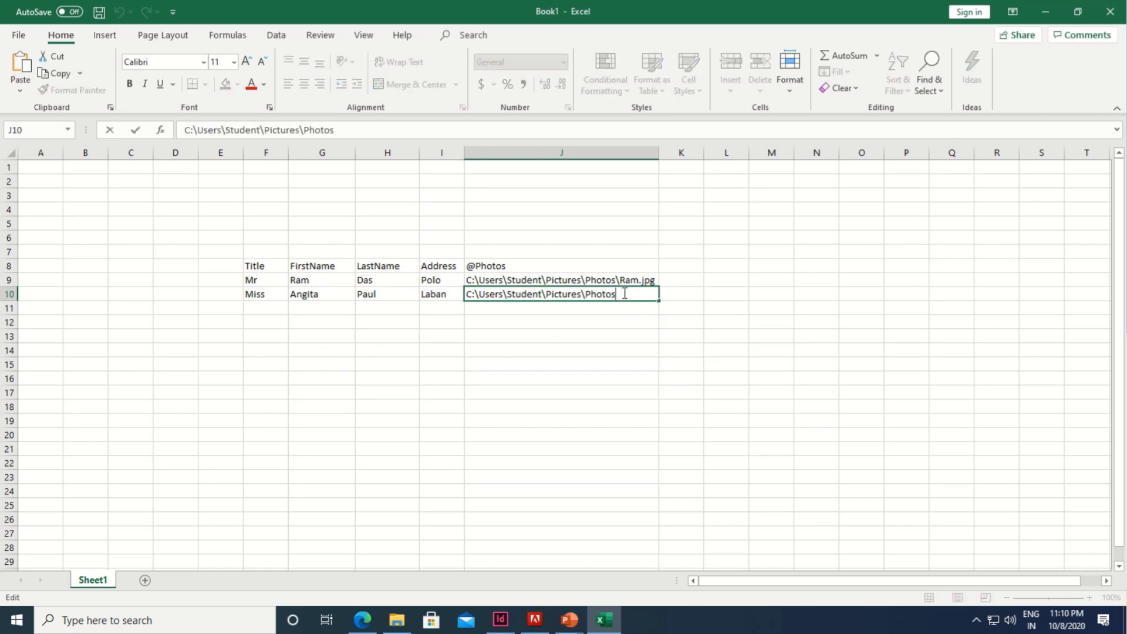
type("\\")
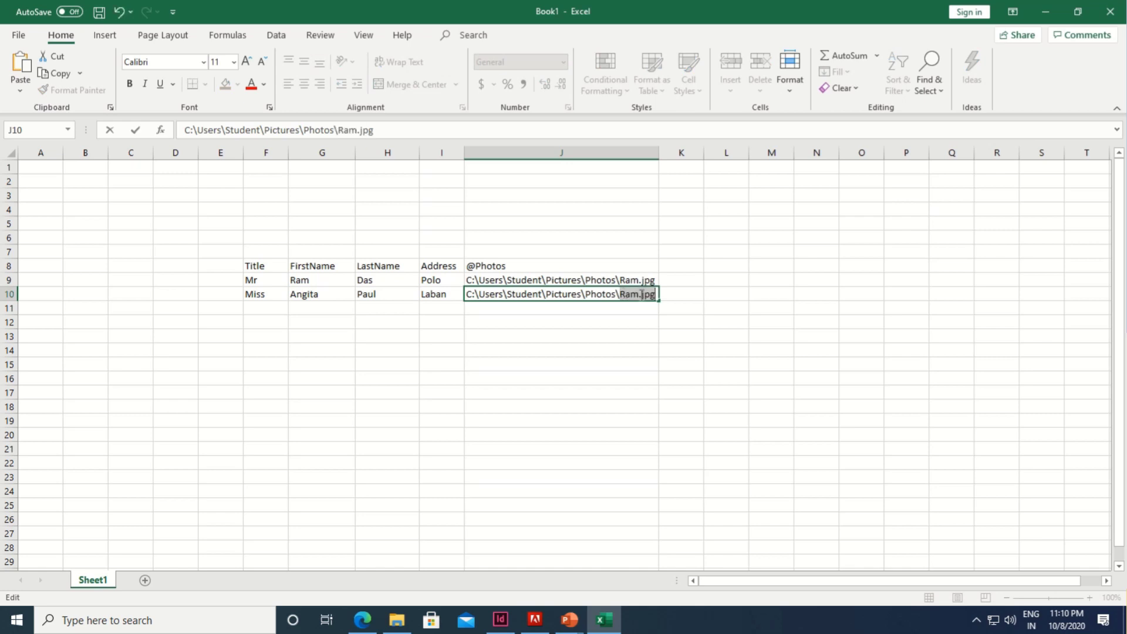
key("BackSpace")
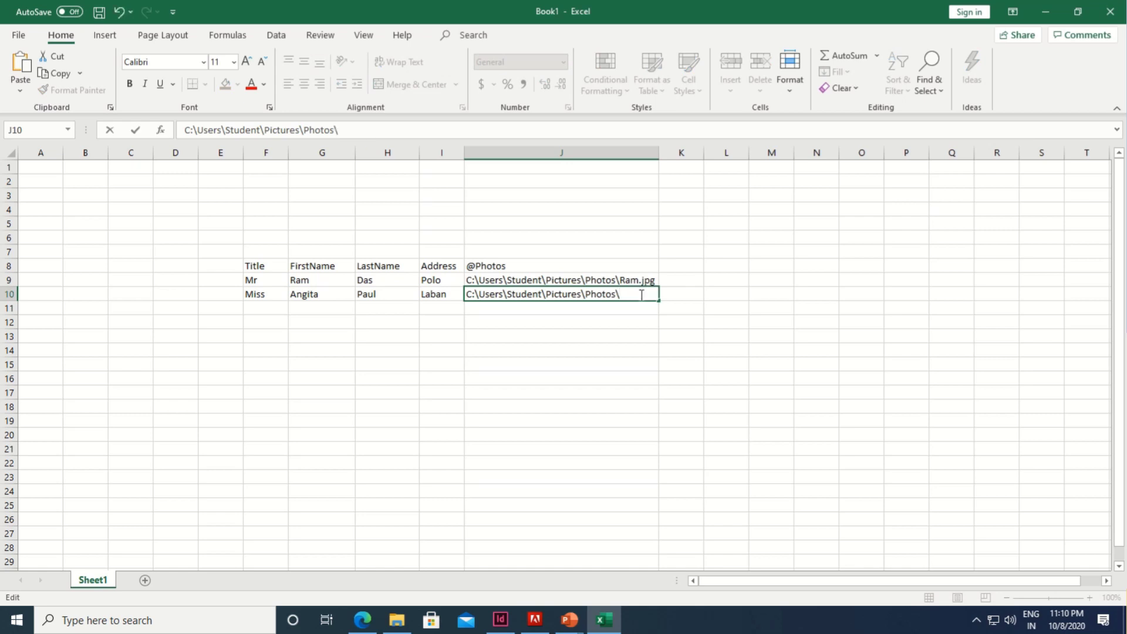
left_click(397, 620)
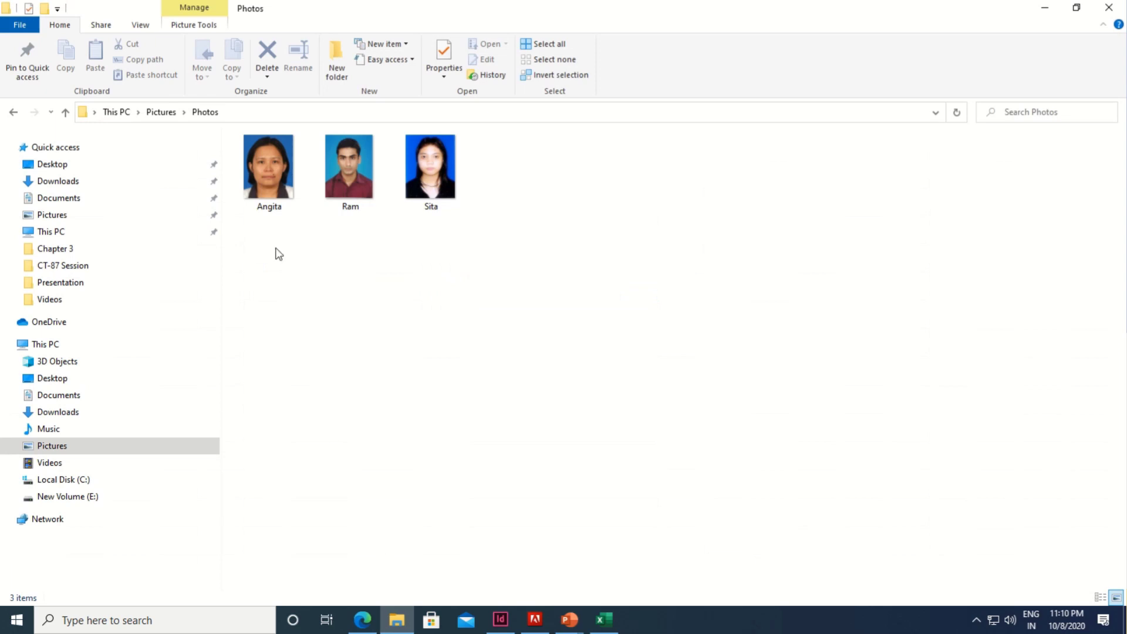
left_click(607, 626)
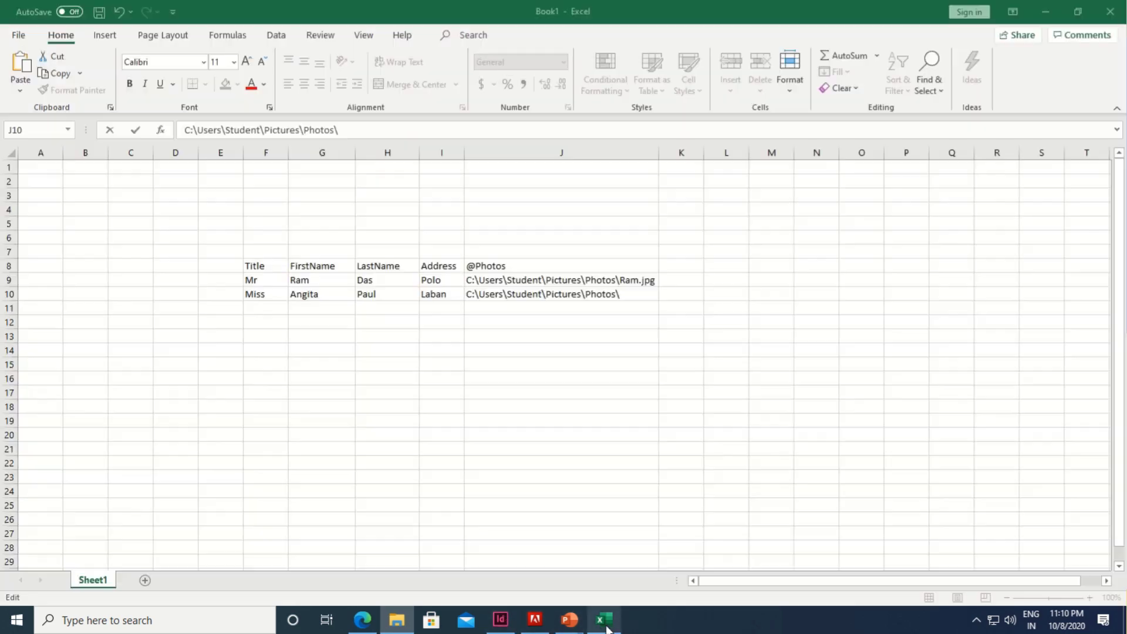
type("A")
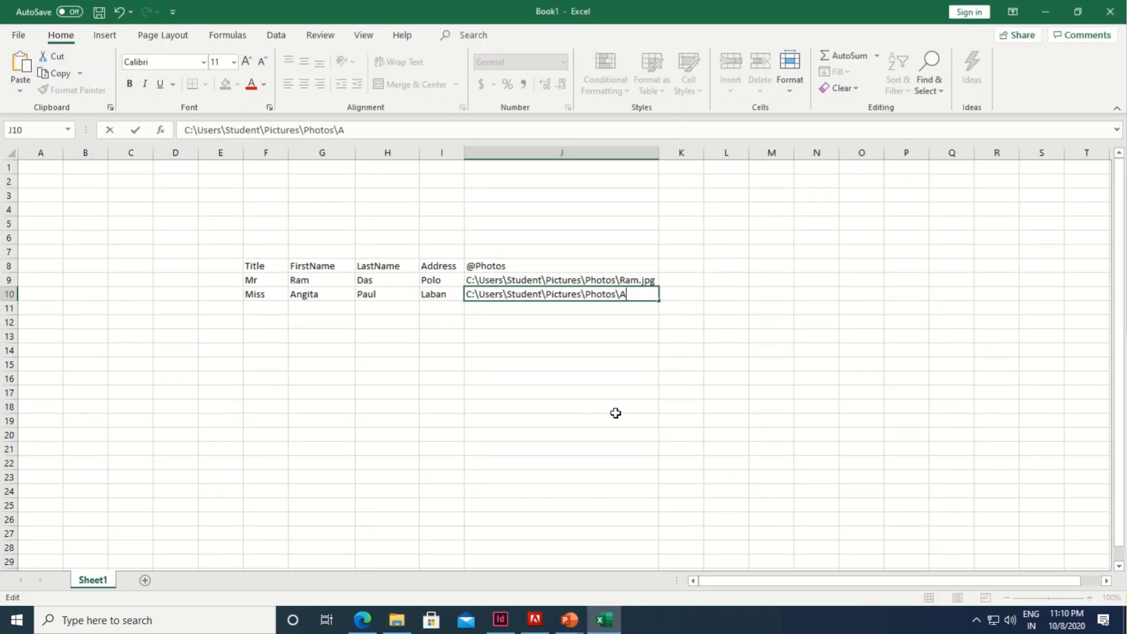
type("ngita.jpg")
key("Return")
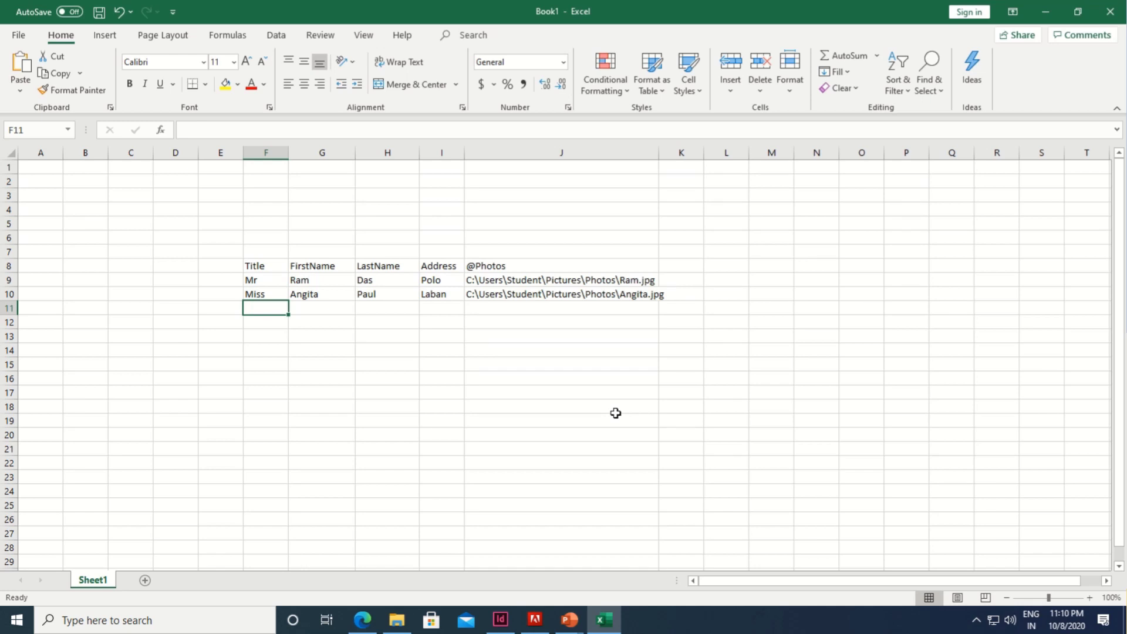
Step: Enter the third record in F11:I11: title Miss, first name, last name and address
type("Miss")
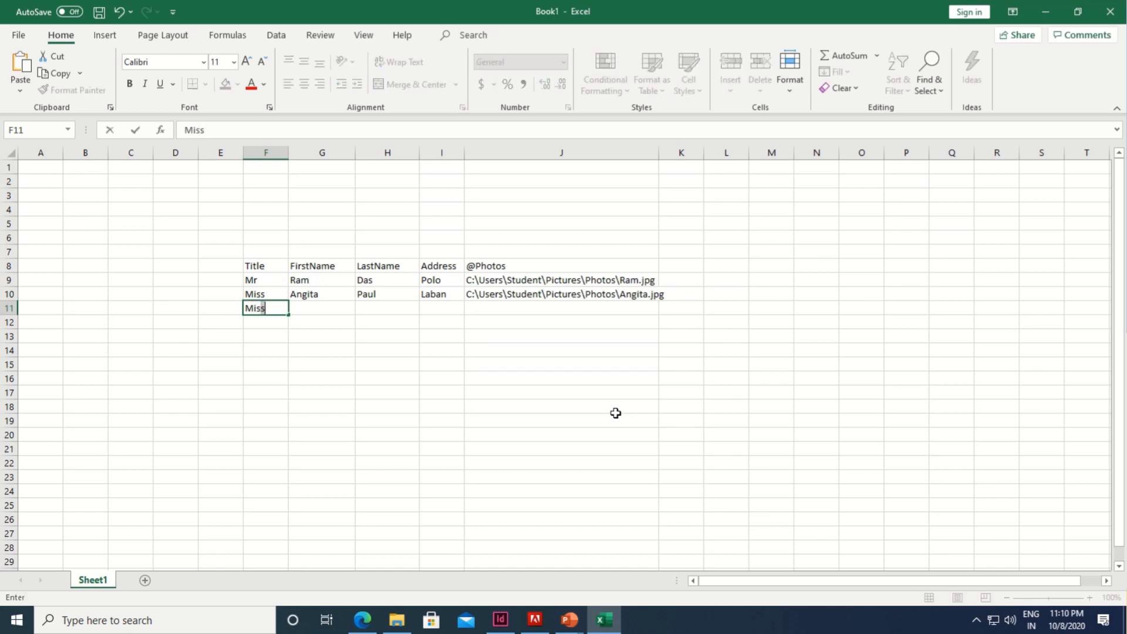
key("Tab")
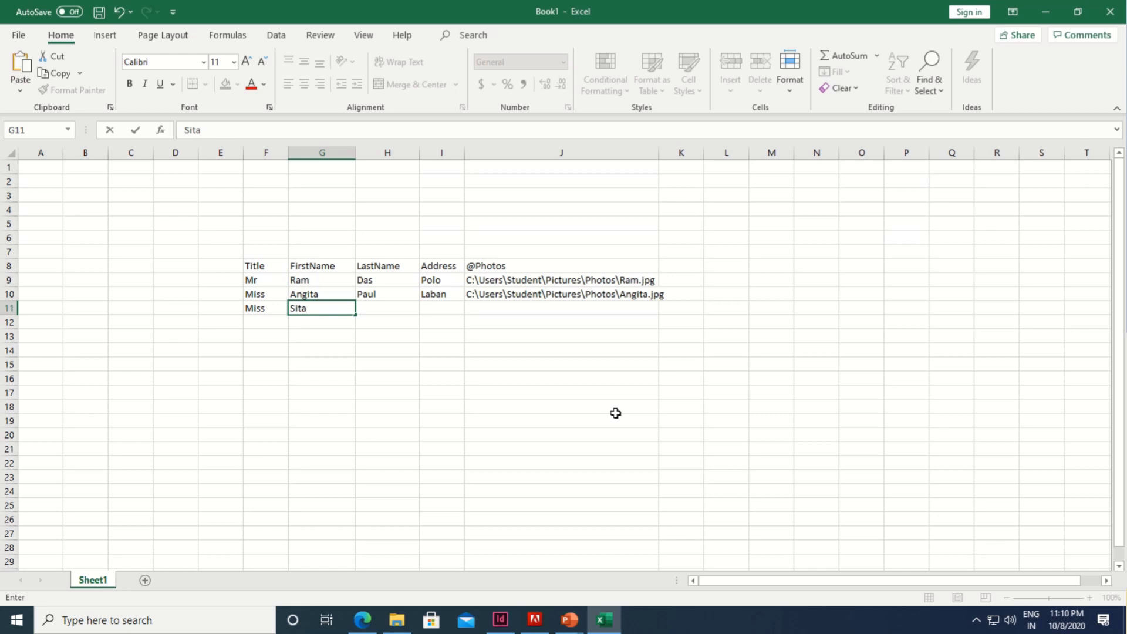
key("Tab")
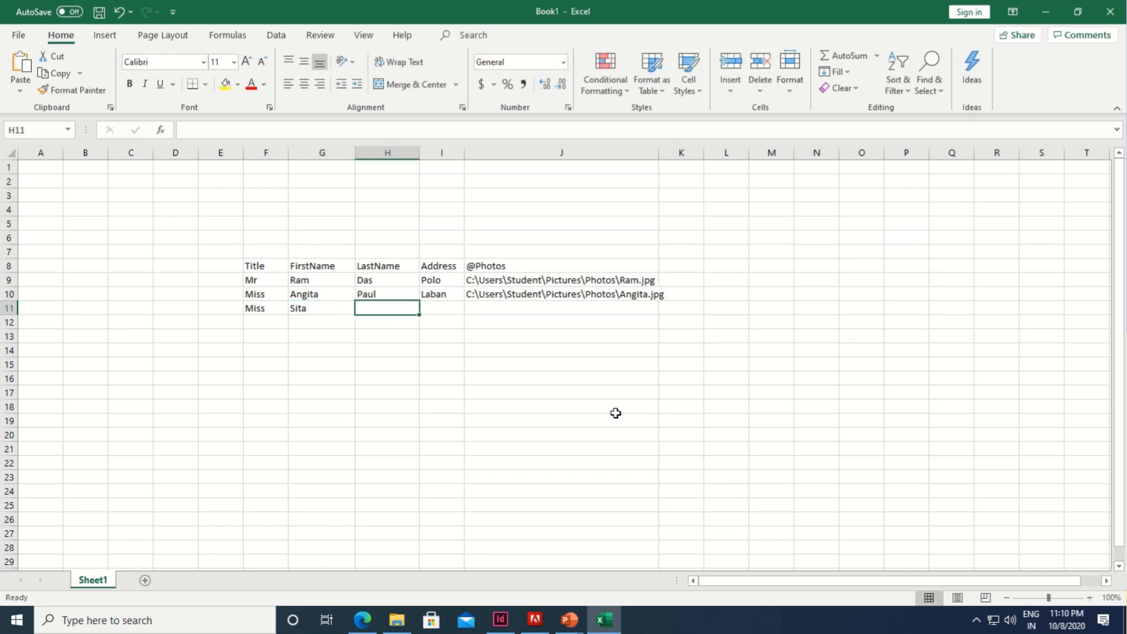
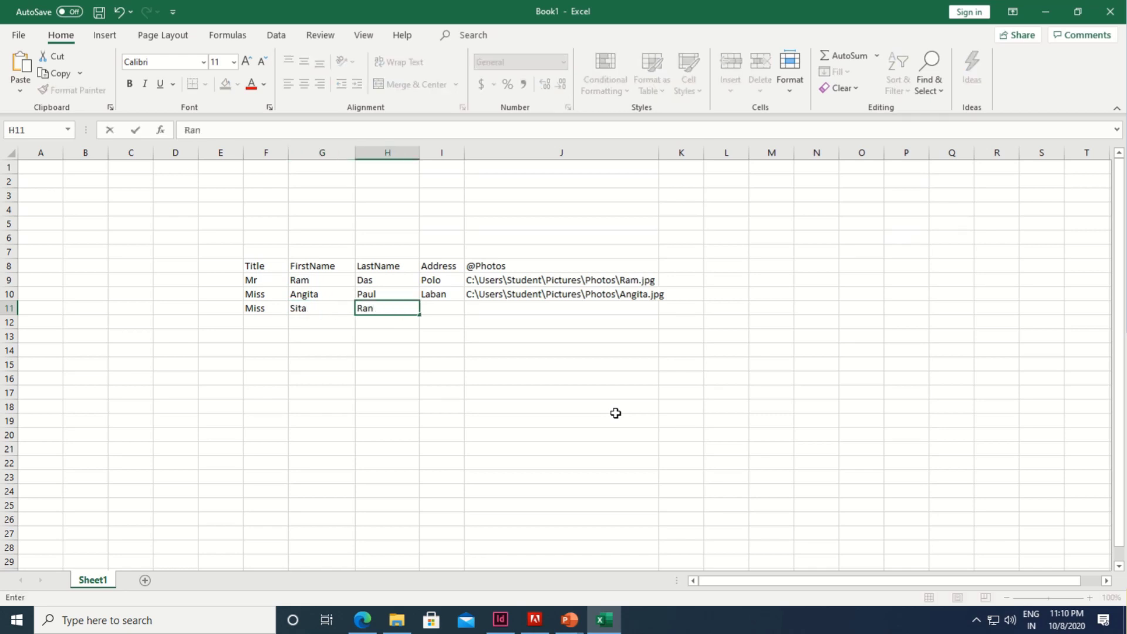
key("Tab")
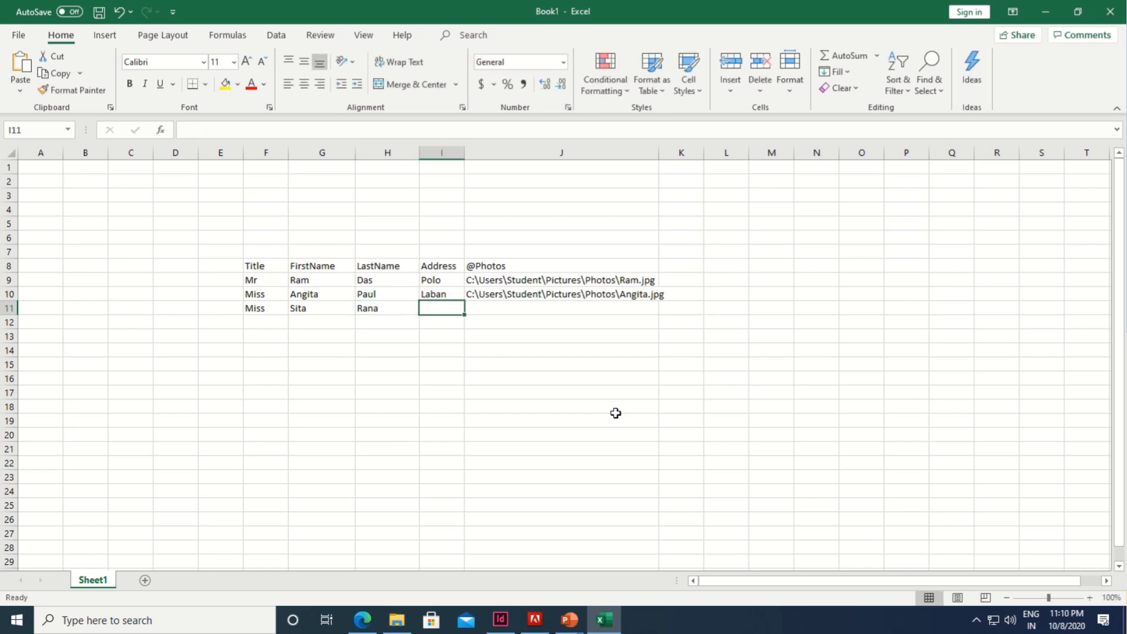
type("M")
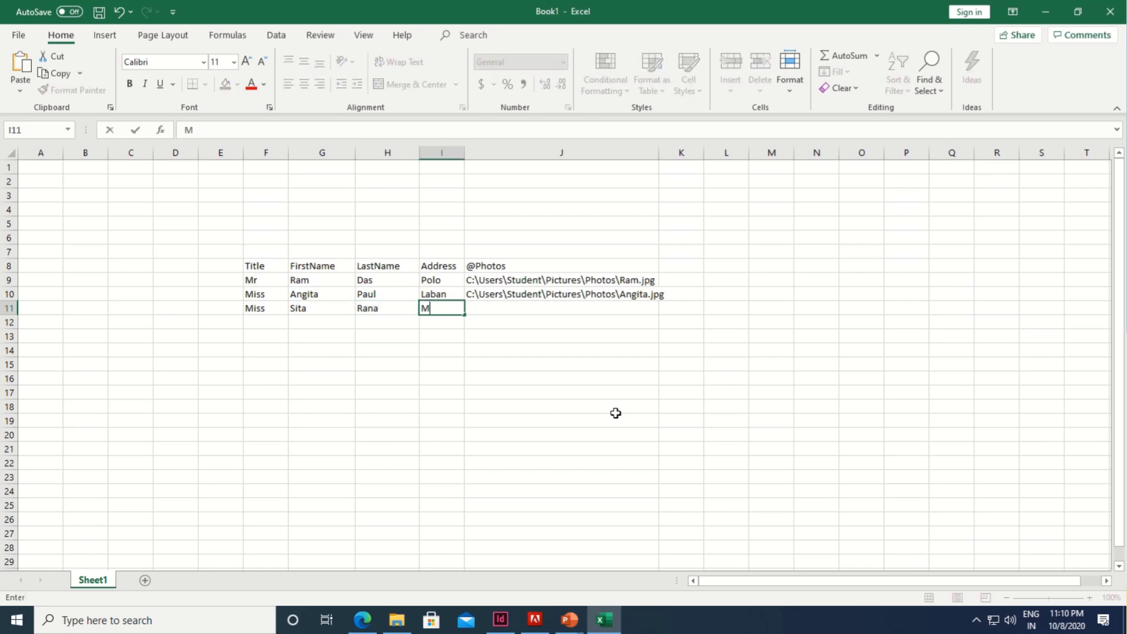
type("awprem")
key("Tab")
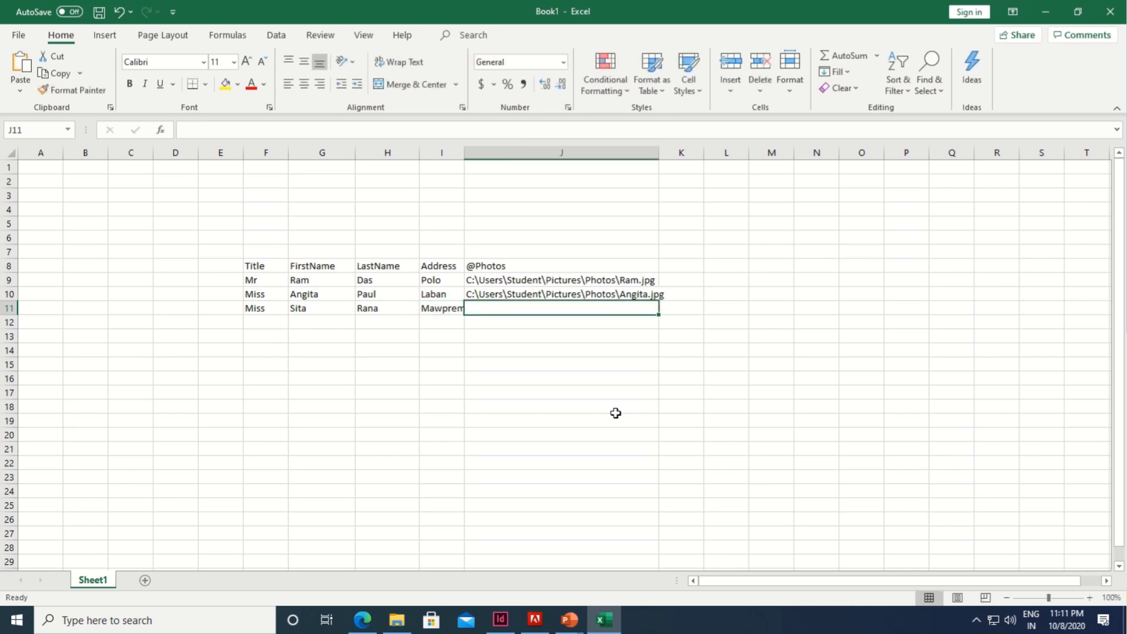
Step: Paste the Photos folder path into J11 and append her .jpg photo file name
type("C:\\Users\\Student\\Pictures\\Photos")
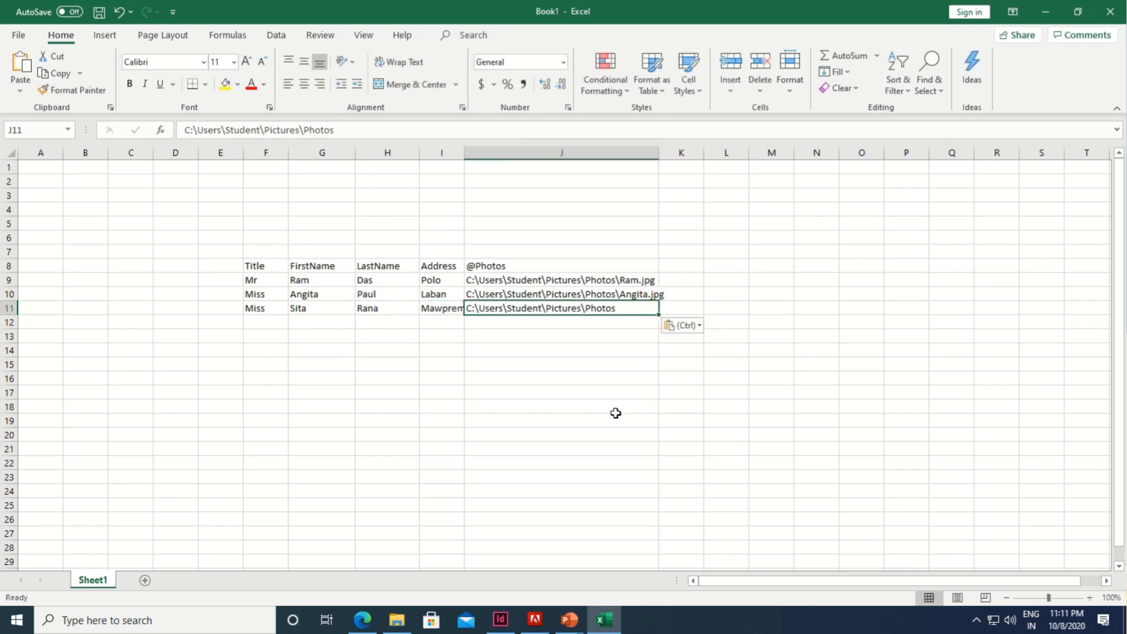
double_click(622, 311)
type("\\")
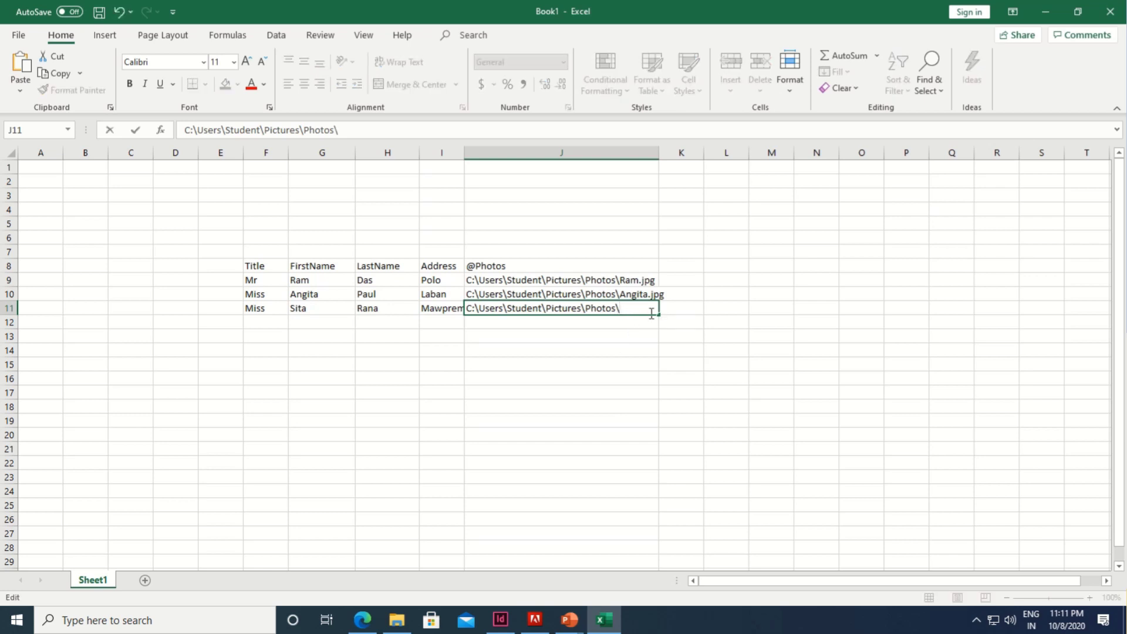
type("Sita.jpg")
key("Return")
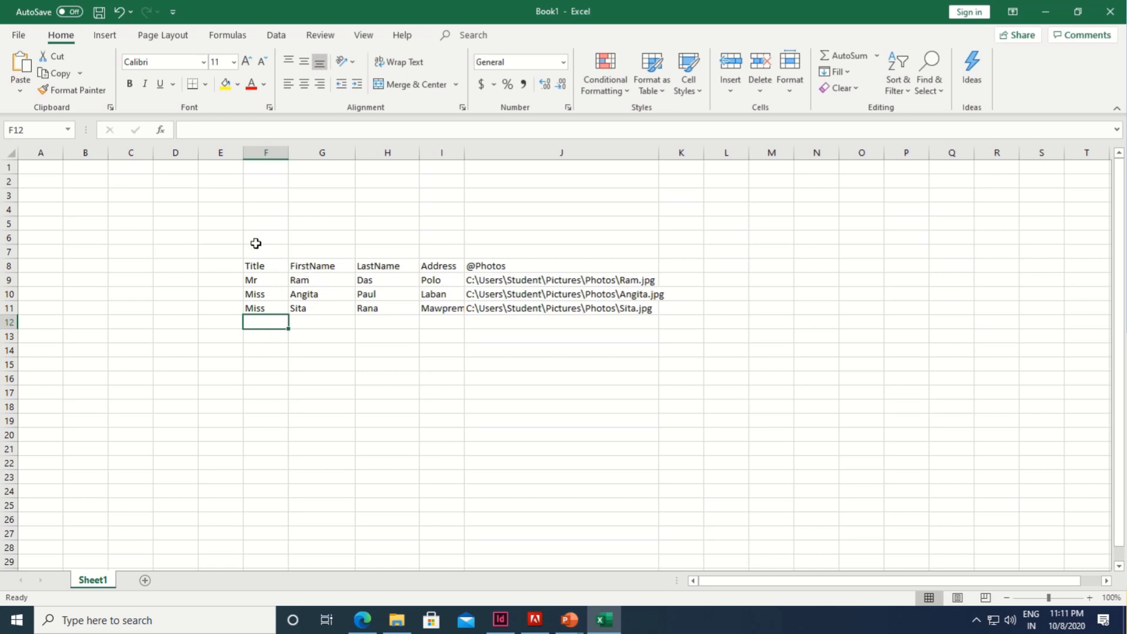
Step: Save the sheet to Documents as DataMerge in CSV (Comma delimited) format
left_click(20, 37)
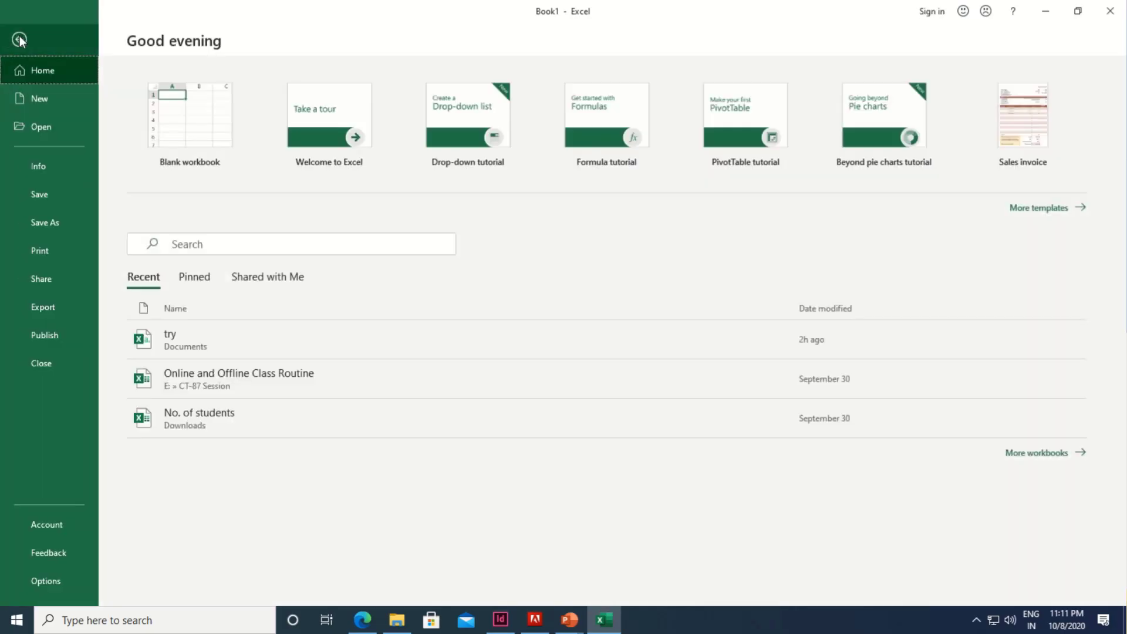
left_click(53, 198)
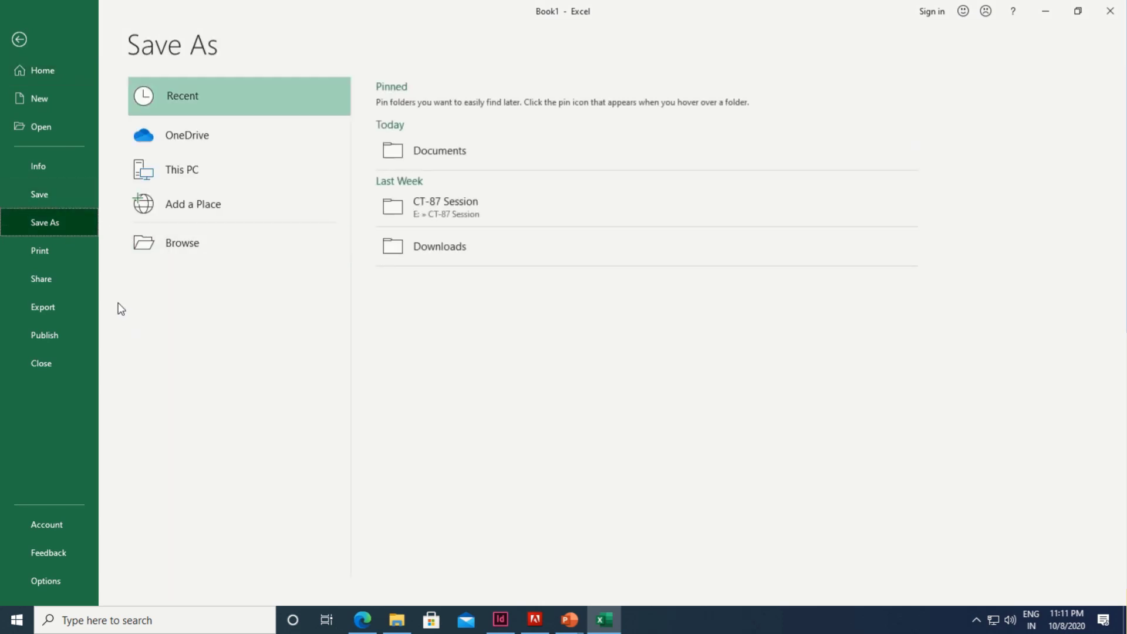
left_click(156, 249)
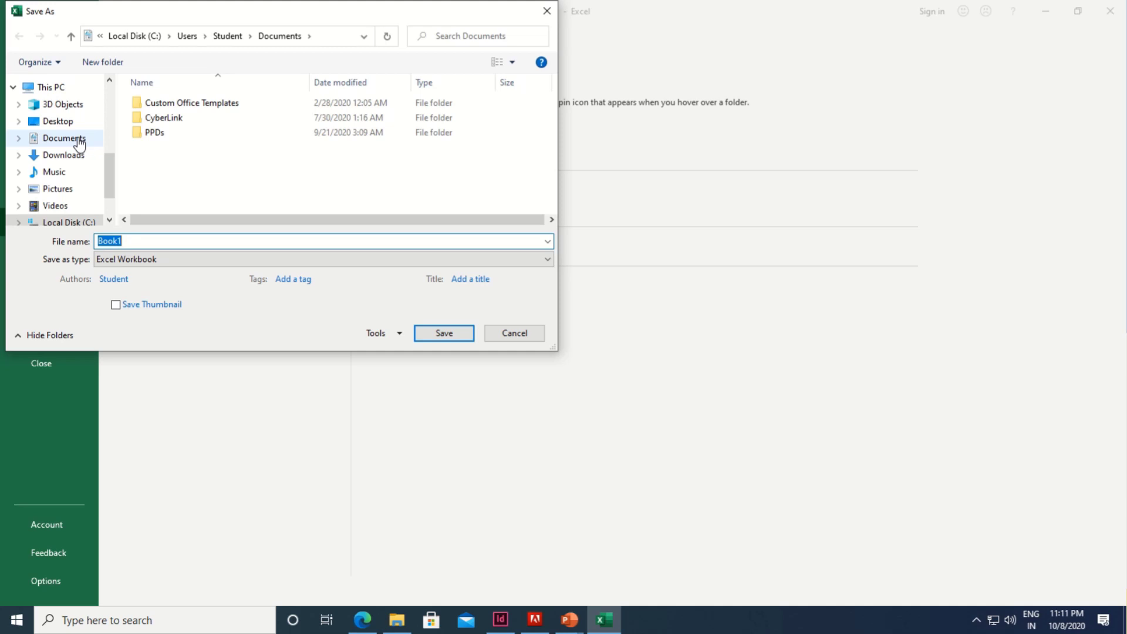
left_click(79, 144)
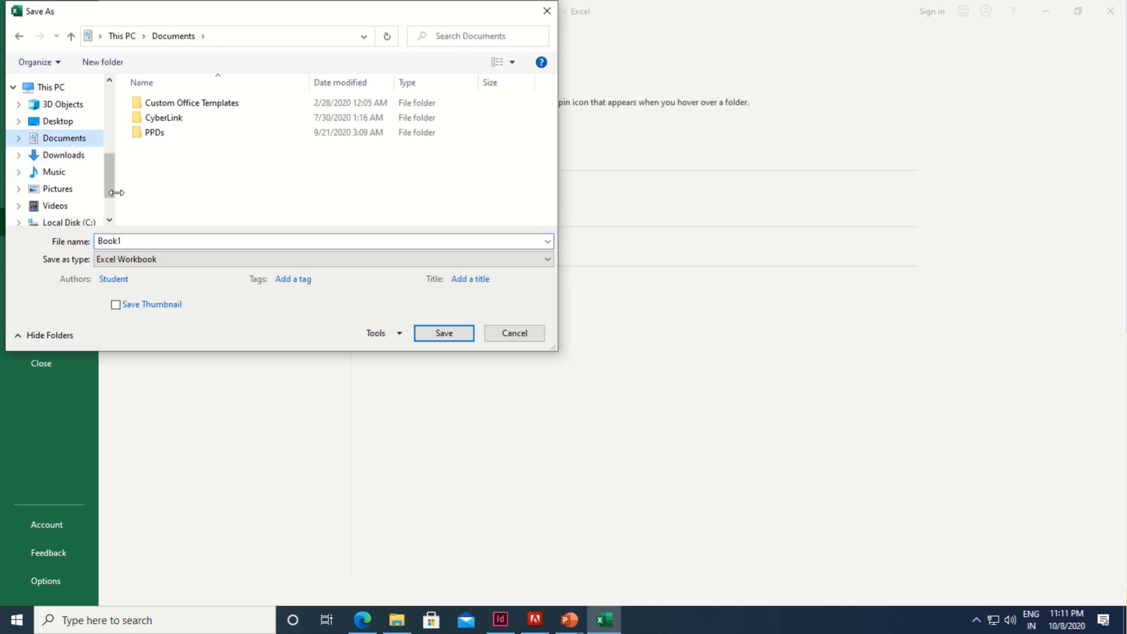
left_click(143, 243)
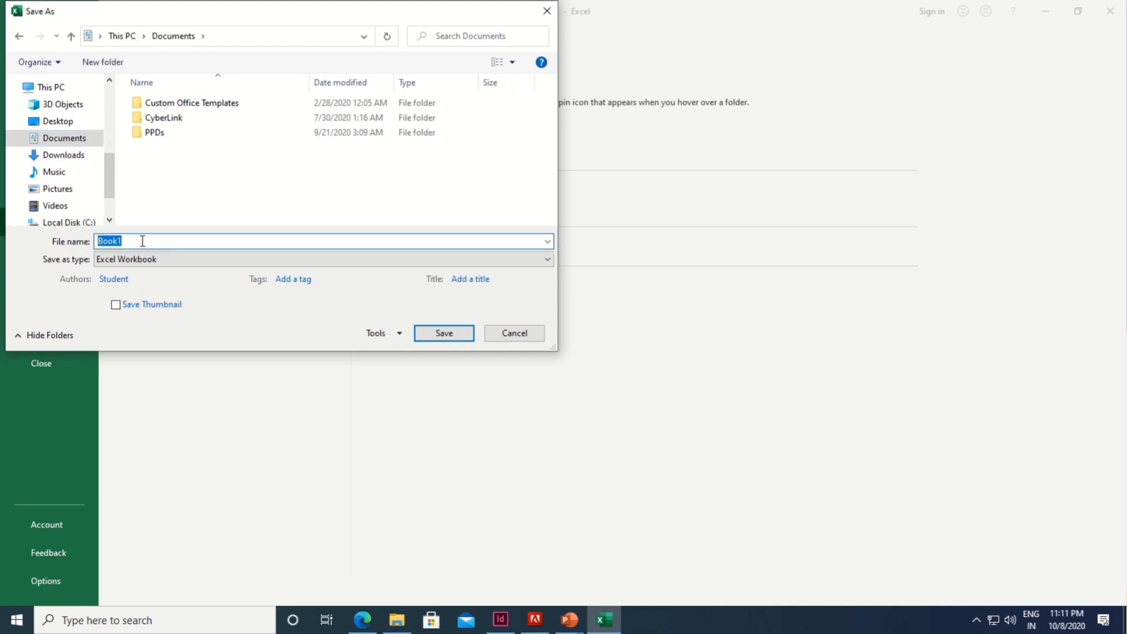
type("Data")
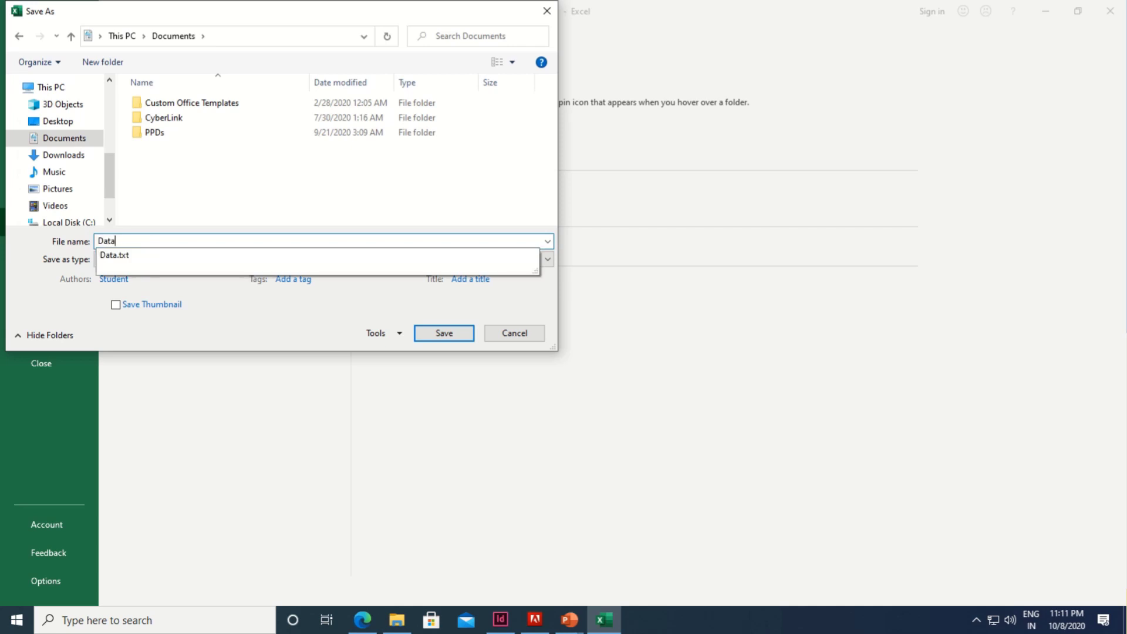
type("M")
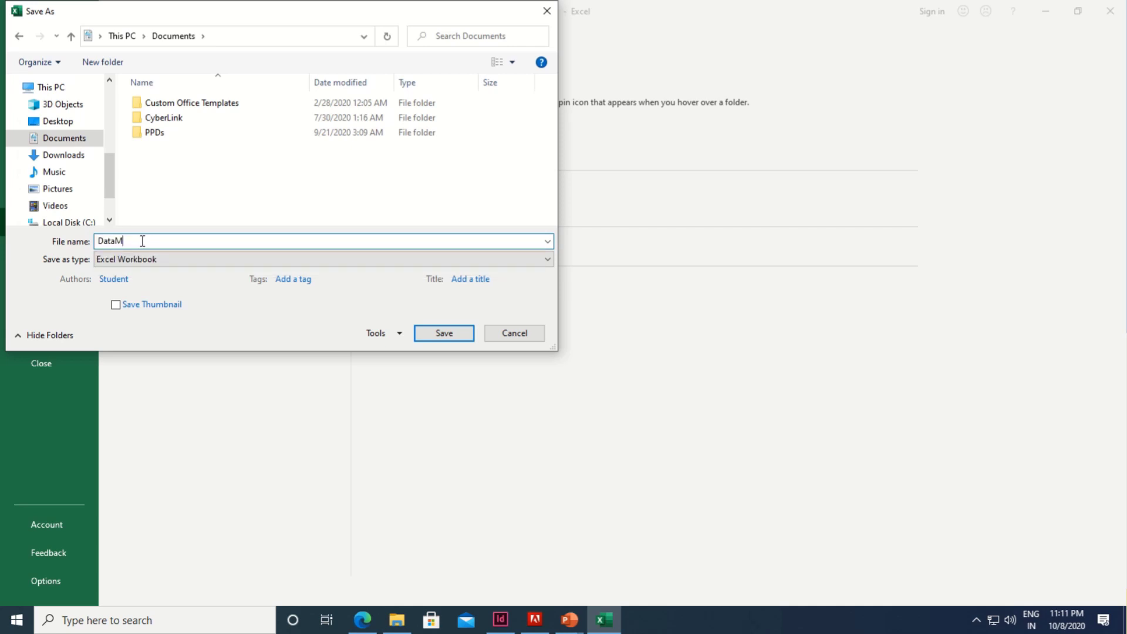
type("erge")
left_click(130, 262)
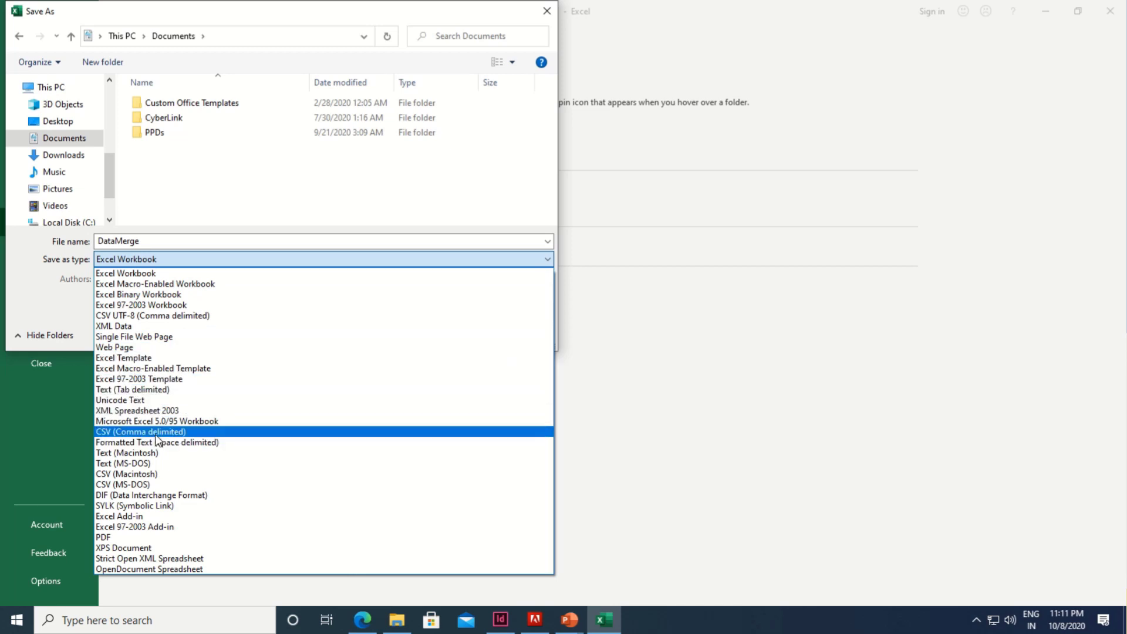
left_click(156, 432)
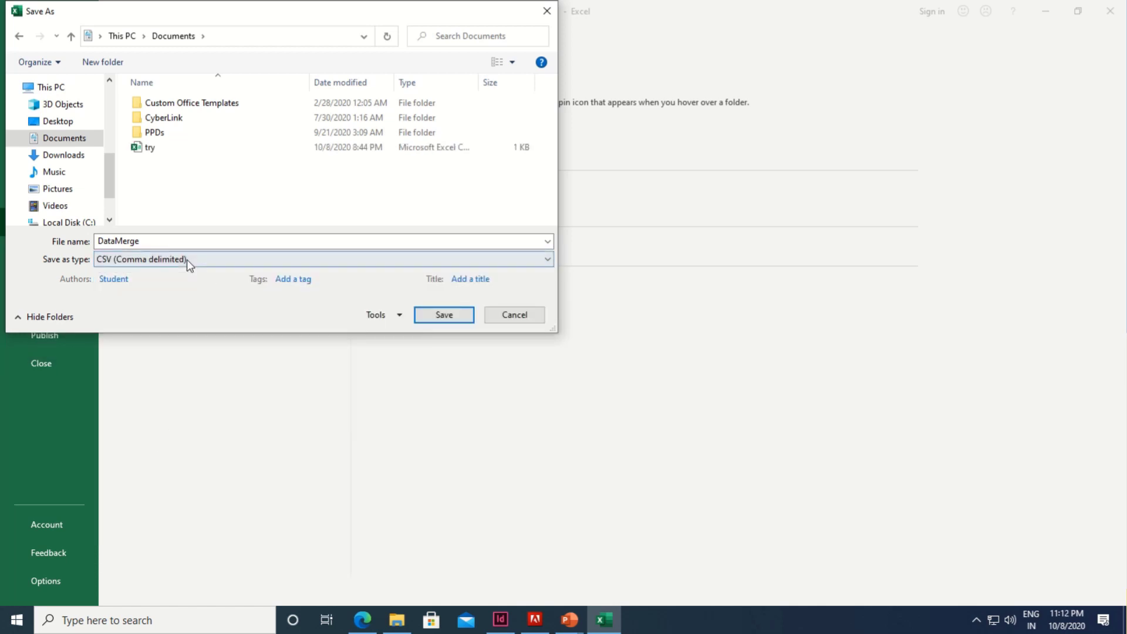
left_click(436, 315)
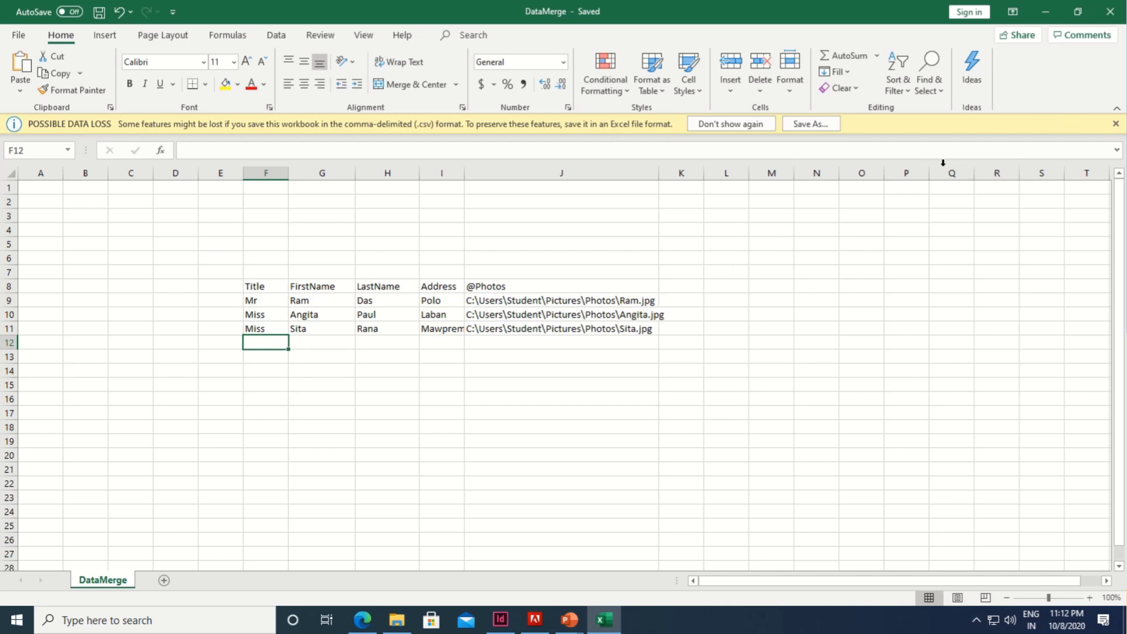
Step: Close the Excel workbook and the Photos folder, then return to the InDesign Untitled-2 letter
left_click(1117, 14)
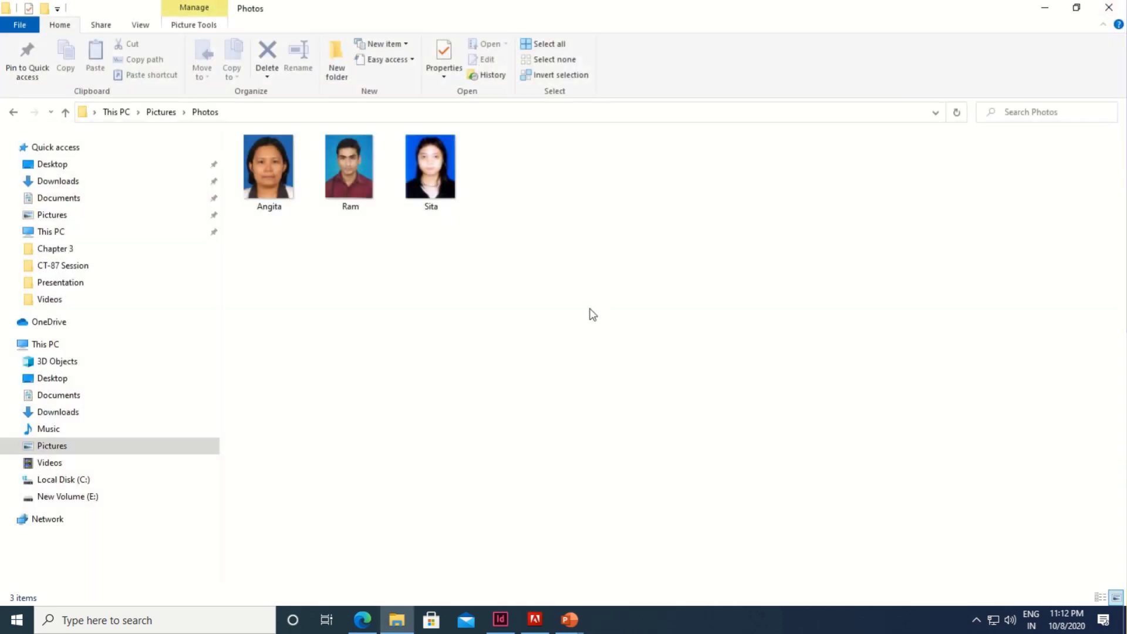
left_click(1109, 8)
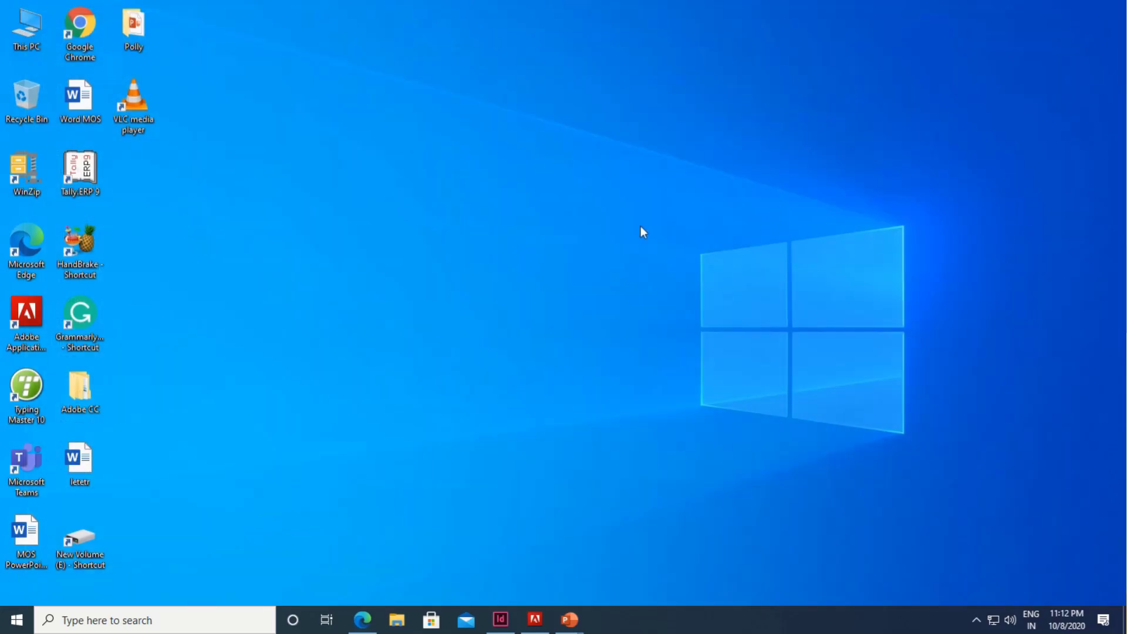
mouse_move(499, 619)
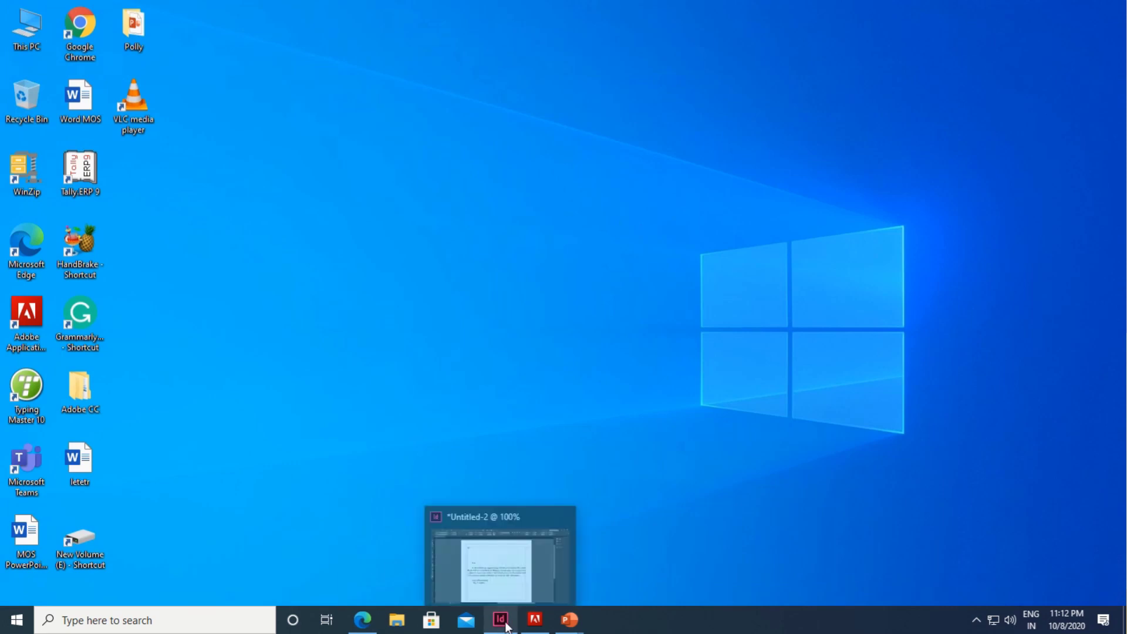
left_click(500, 619)
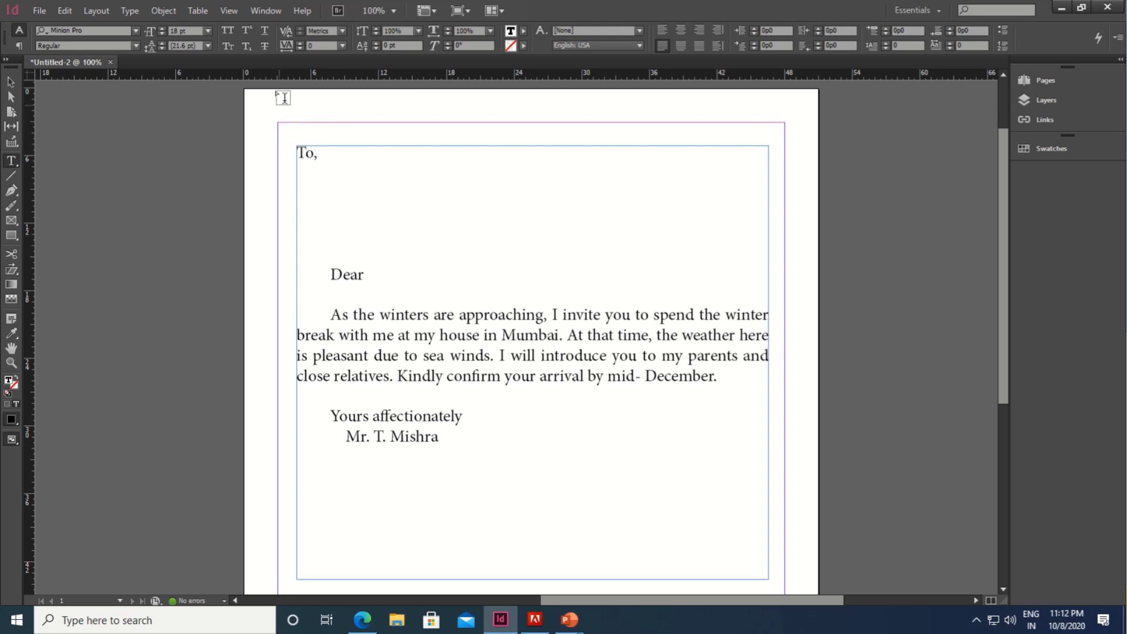
Step: Open the Data Merge panel from Window > Utilities and nudge it slightly right beside the letter
left_click(267, 17)
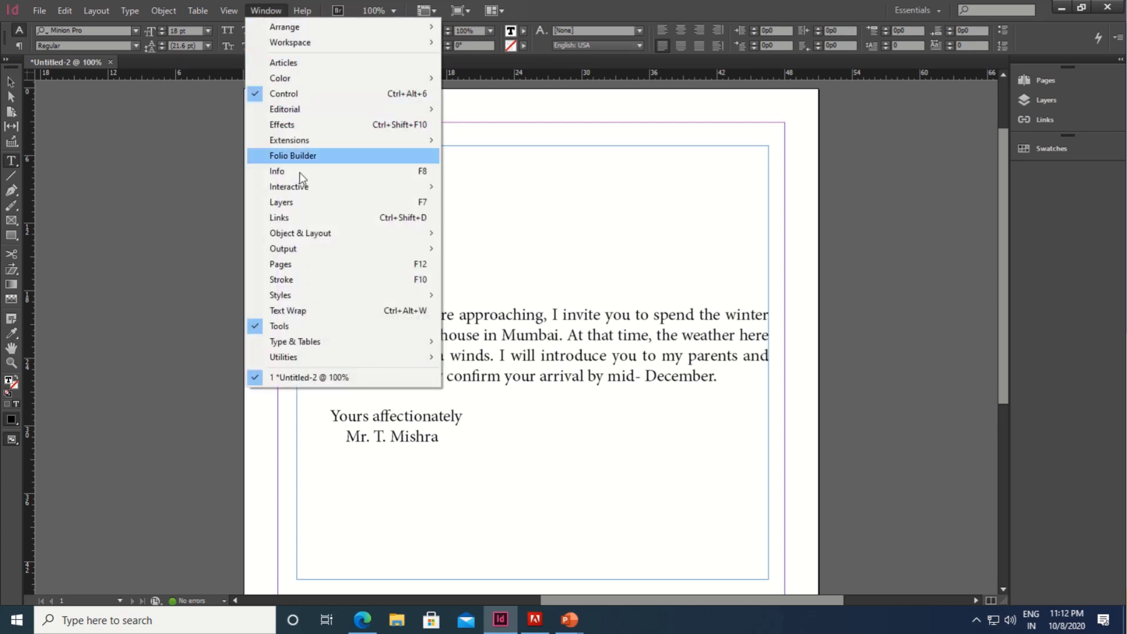
mouse_move(314, 359)
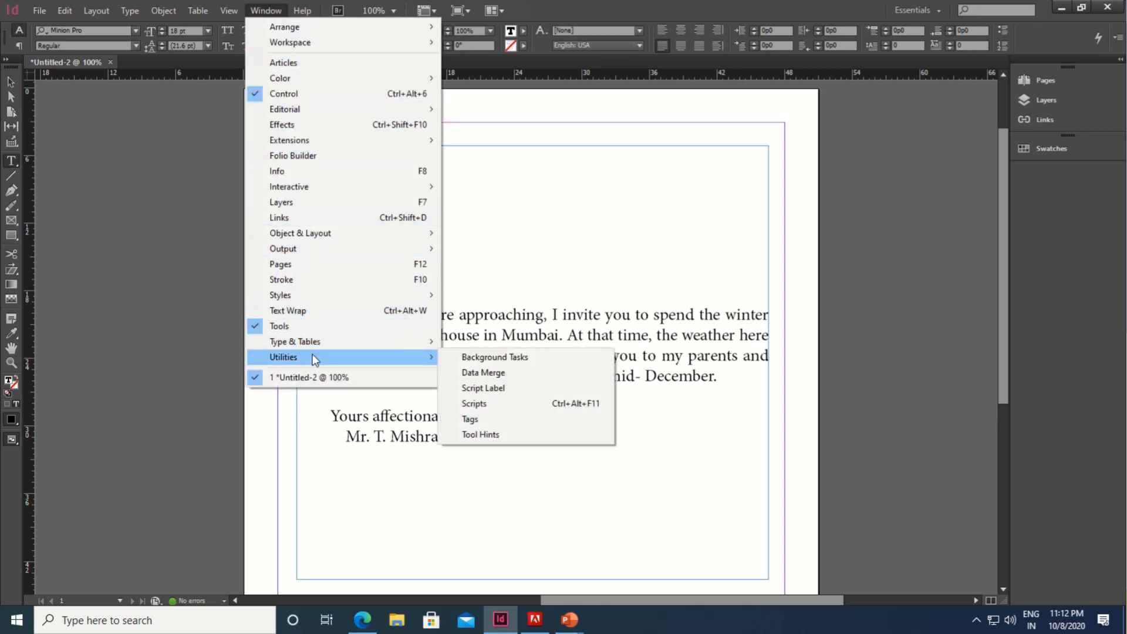
left_click(483, 373)
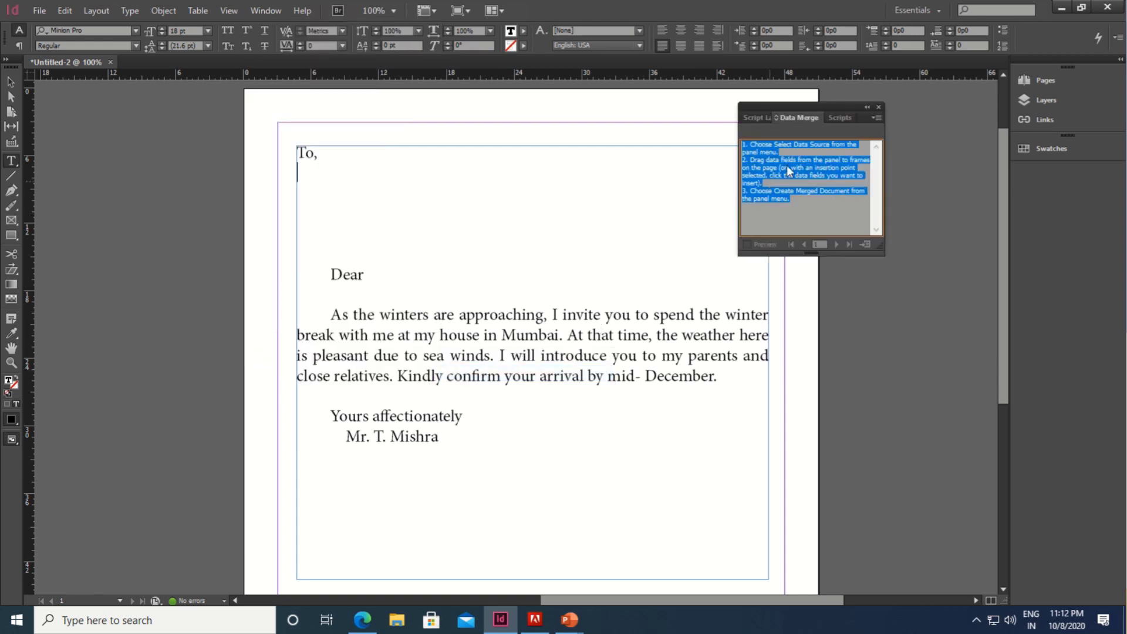
left_click_drag(822, 105, 848, 107)
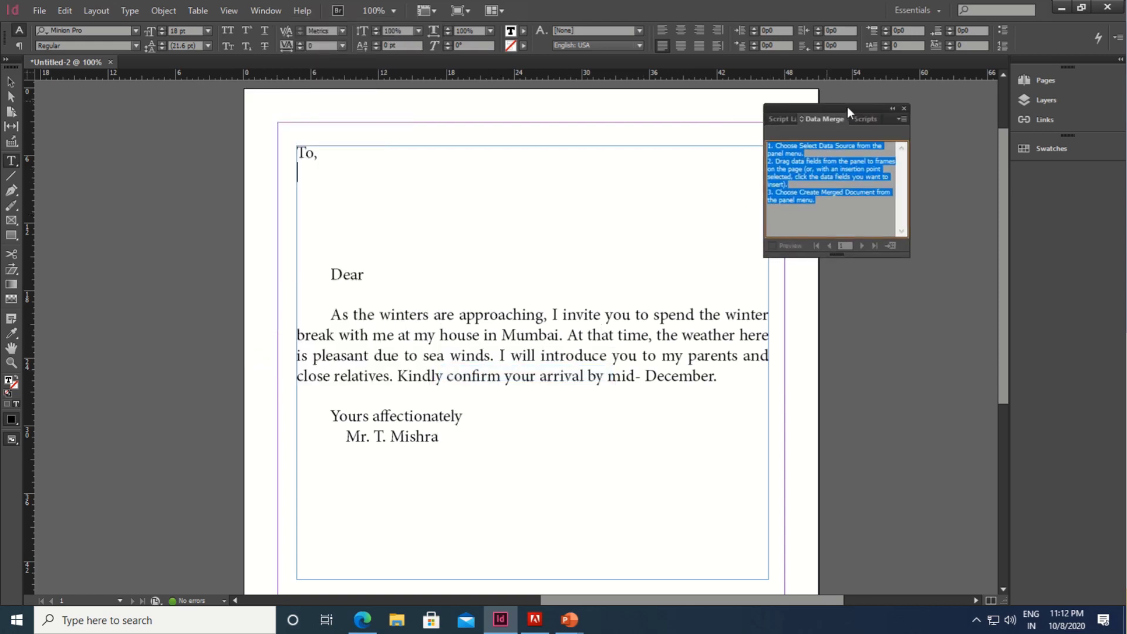
Step: Select DataMerge.csv from the Documents folder as the Data Merge data source
left_click(902, 120)
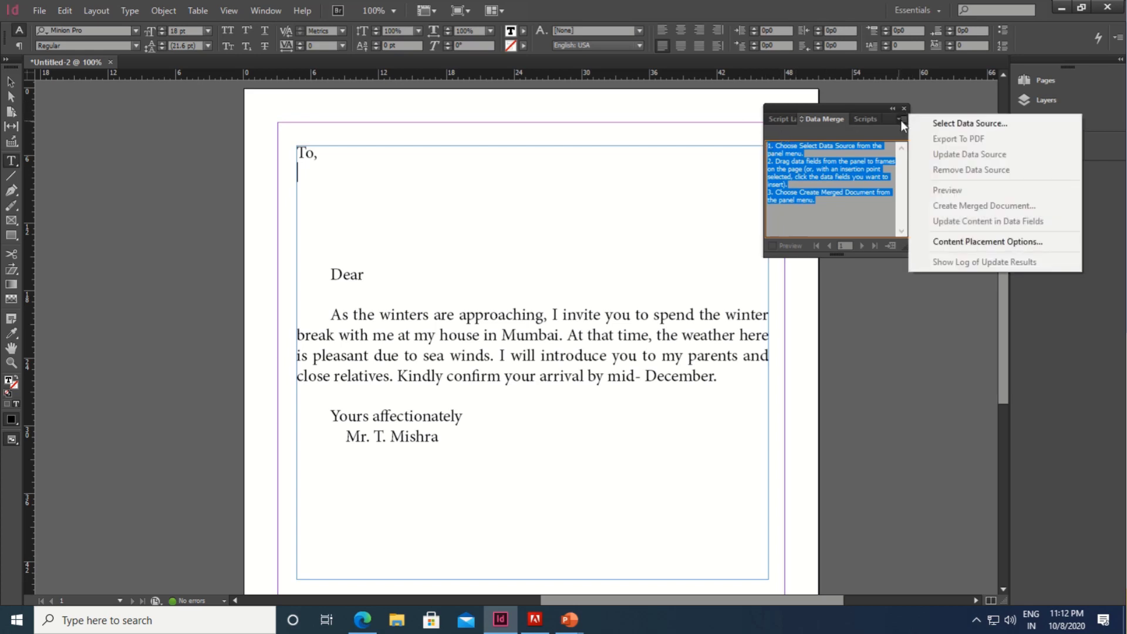
left_click(963, 125)
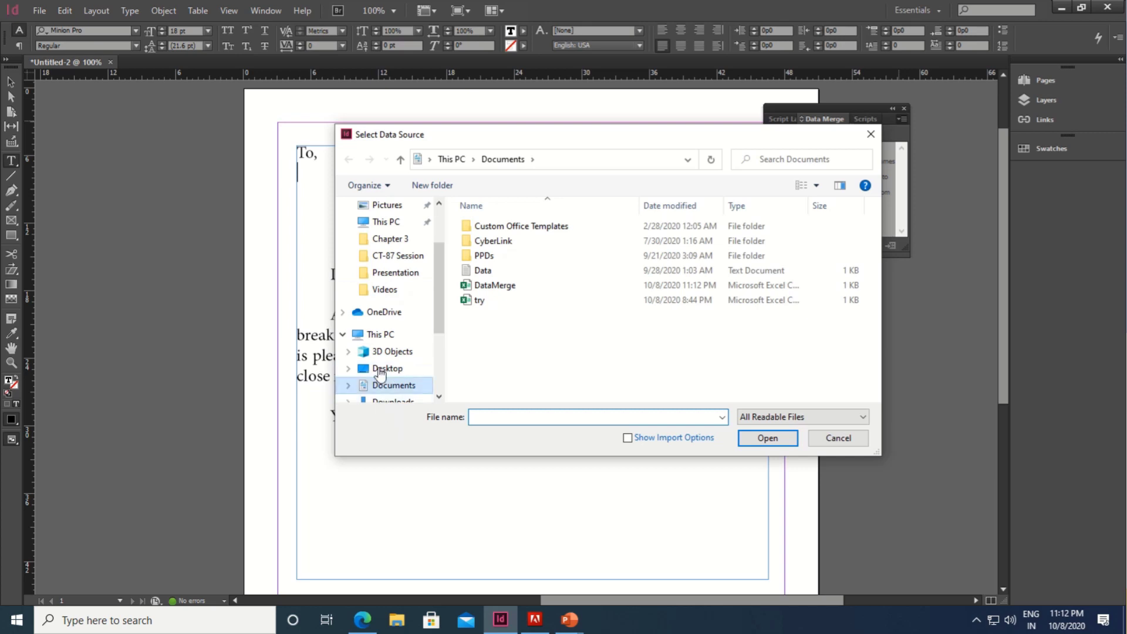
left_click_drag(436, 281, 441, 238)
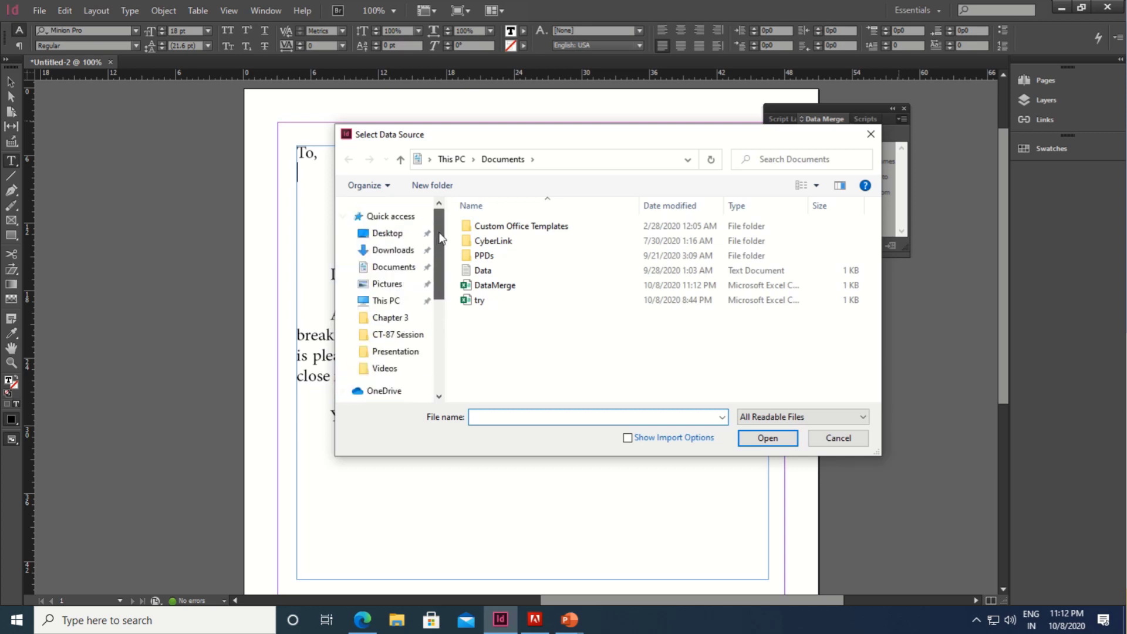
left_click(401, 266)
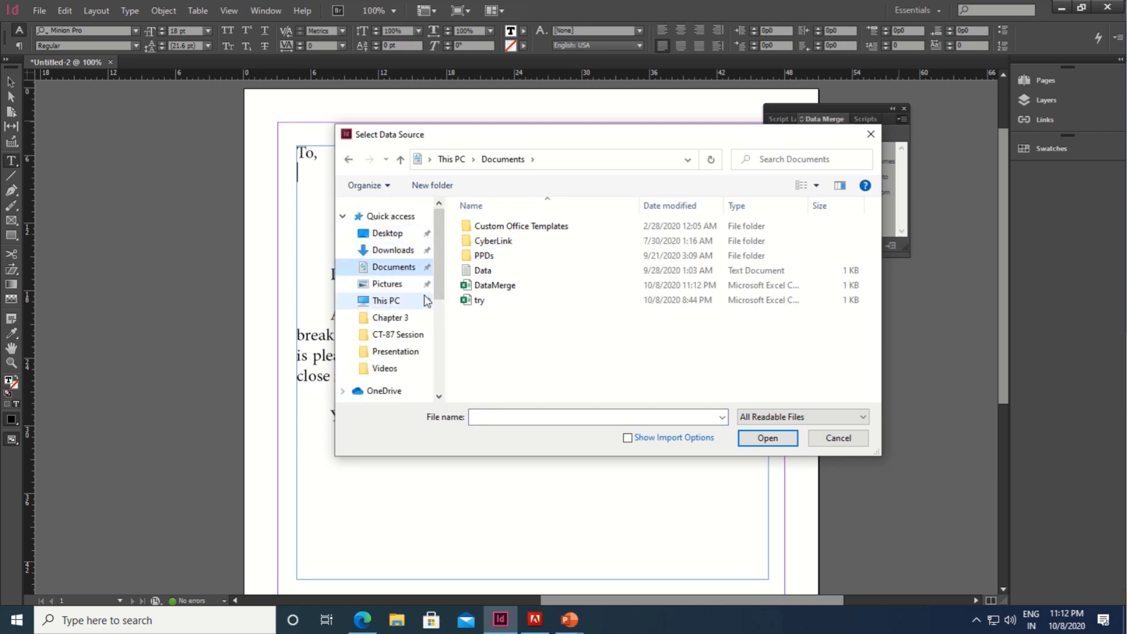
left_click(493, 287)
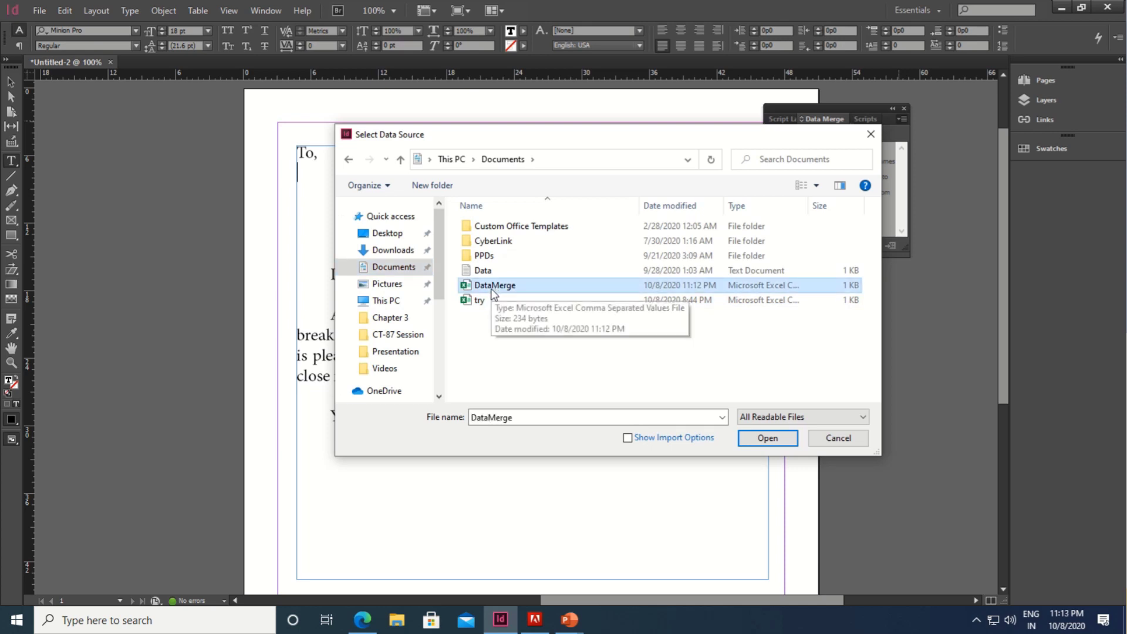
left_click(758, 446)
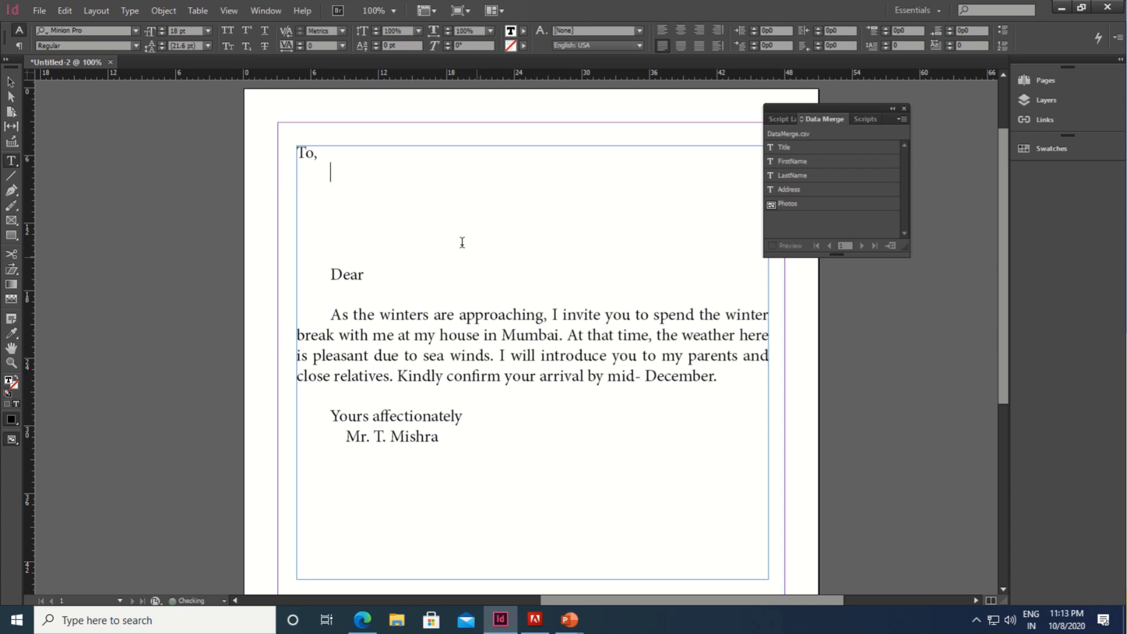
Step: Insert <<Title>> <<FirstName>> <<LastName>> under To, with <<Address>> below, plus an indented blank line
left_click(789, 146)
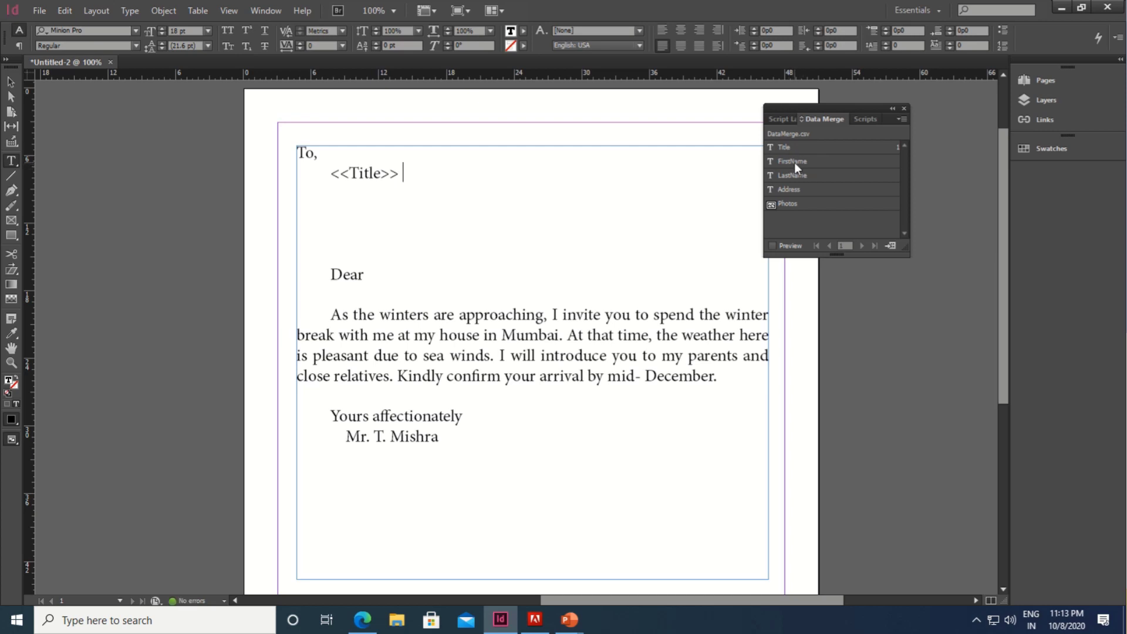
left_click(794, 162)
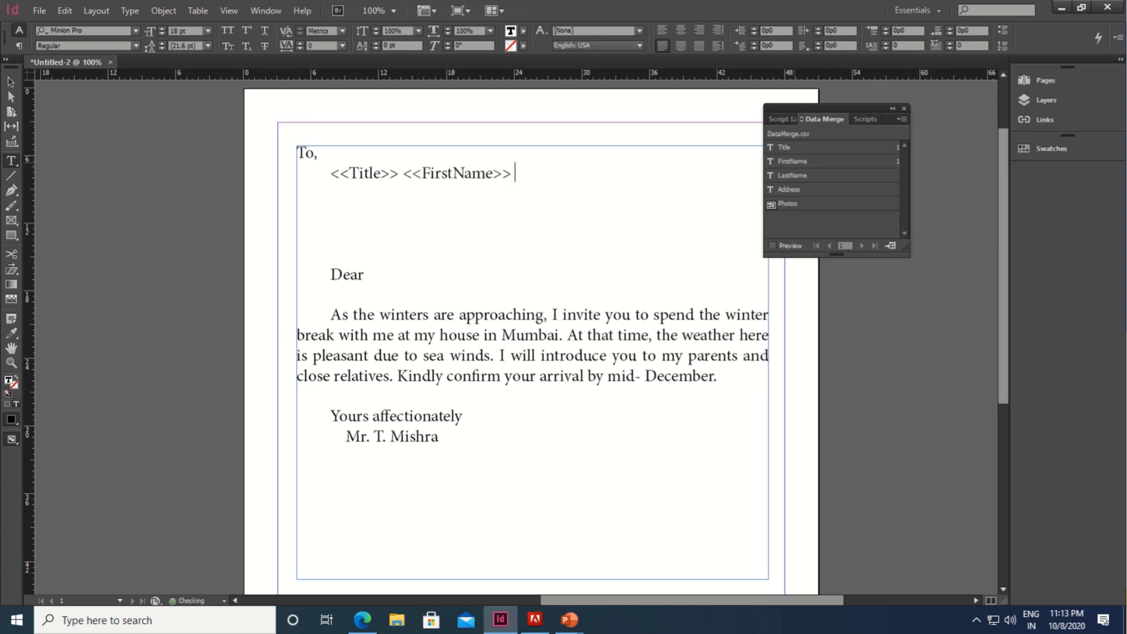
left_click(795, 177)
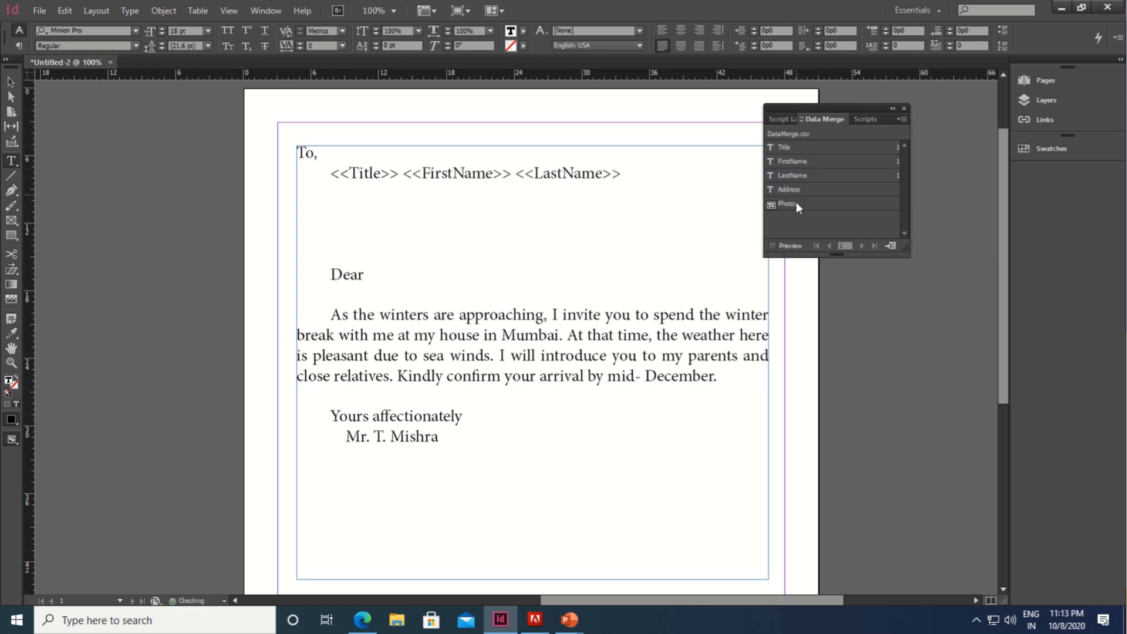
key("Return")
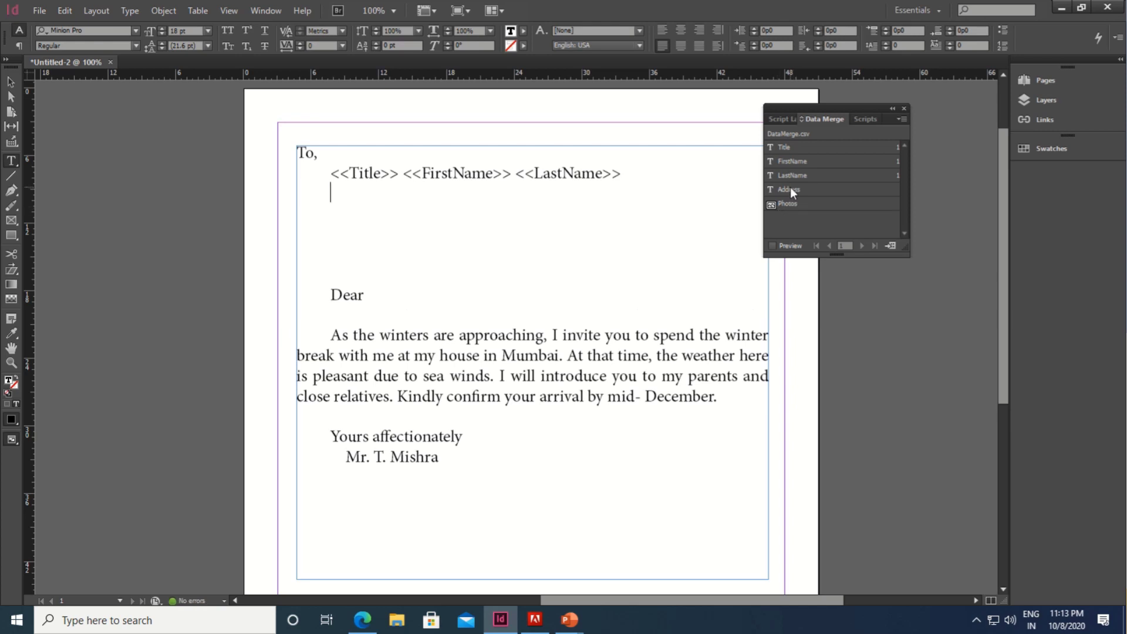
left_click(791, 188)
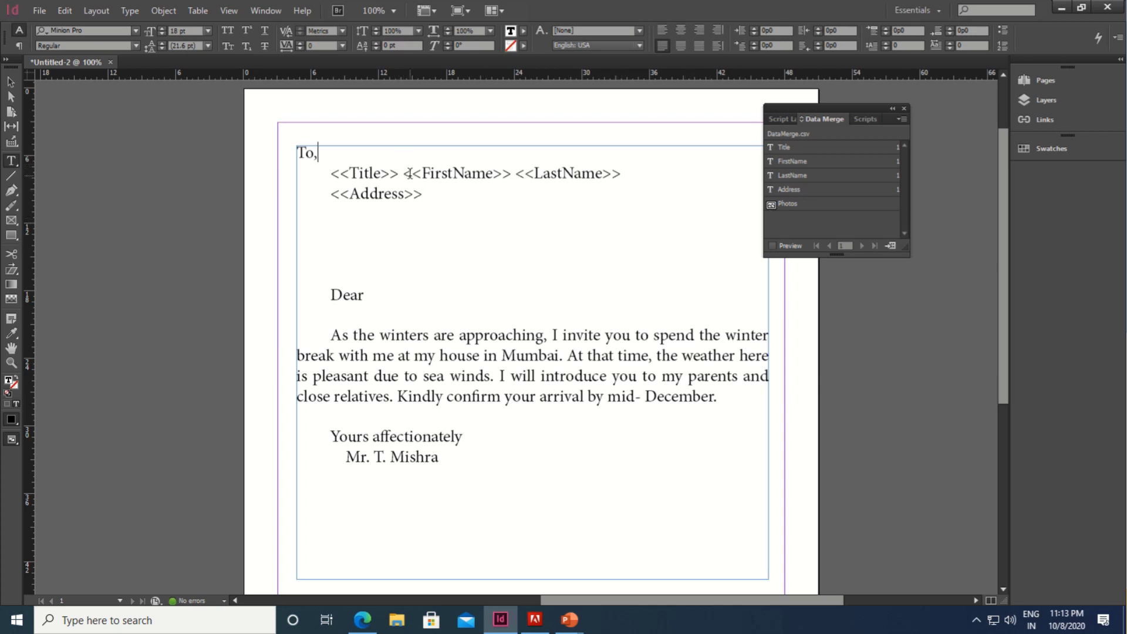
key("Return")
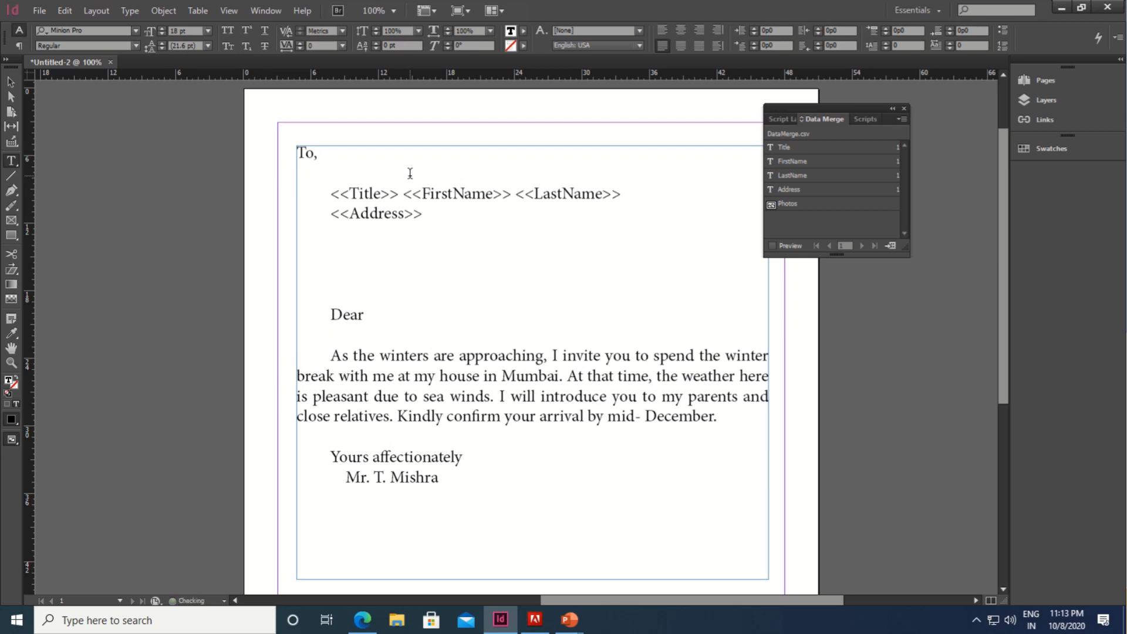
key("Tab")
key("Tab")
key("Tab")
key("Tab")
key("Tab")
key("Tab")
key("Tab")
key("Tab")
key("Tab")
Step: Add the Photos field as an image frame and delete the blank lines above Dear
left_click(791, 204)
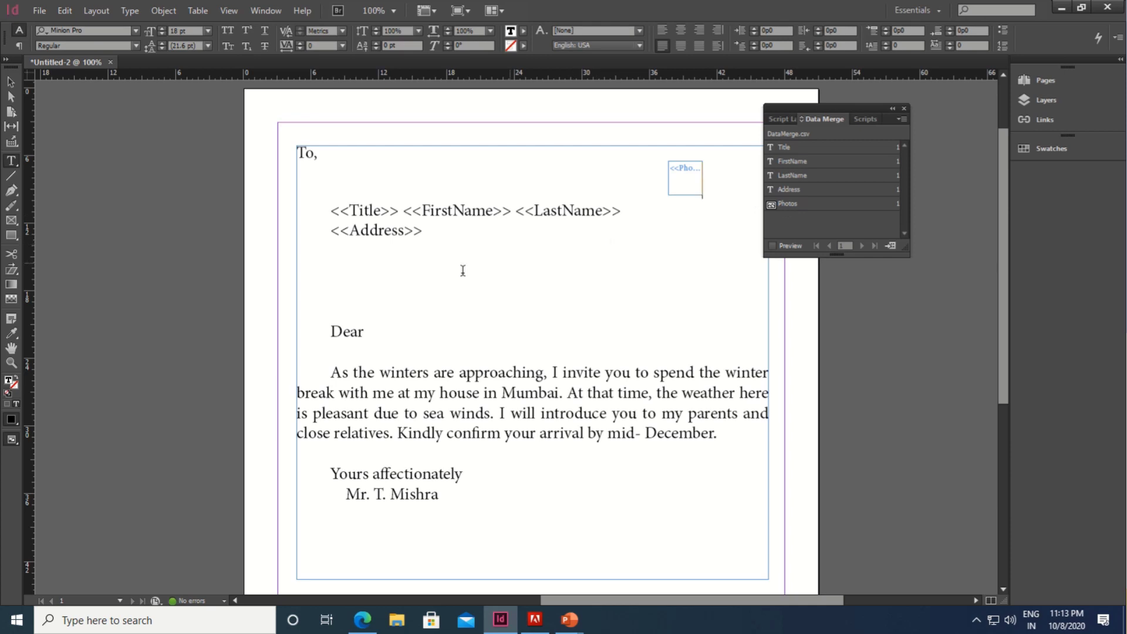
left_click(363, 266)
key("Delete")
key("Delete")
key("Delete")
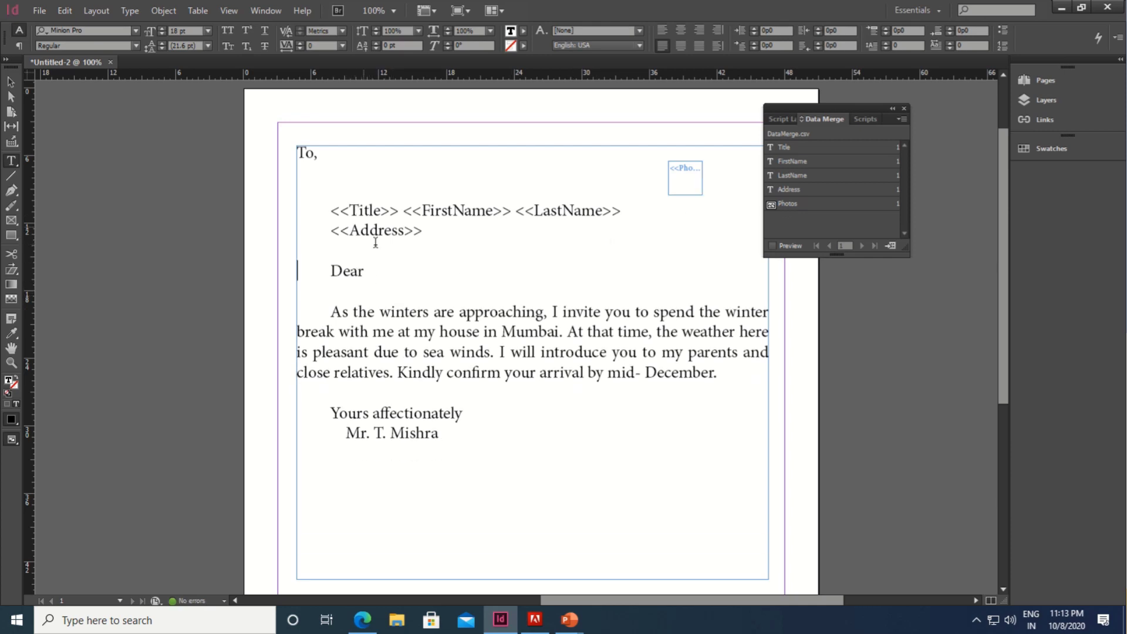
Step: Insert <<FirstName>> after Dear, then toggle the merge preview on and off to check the first record
left_click(390, 274)
left_click(794, 161)
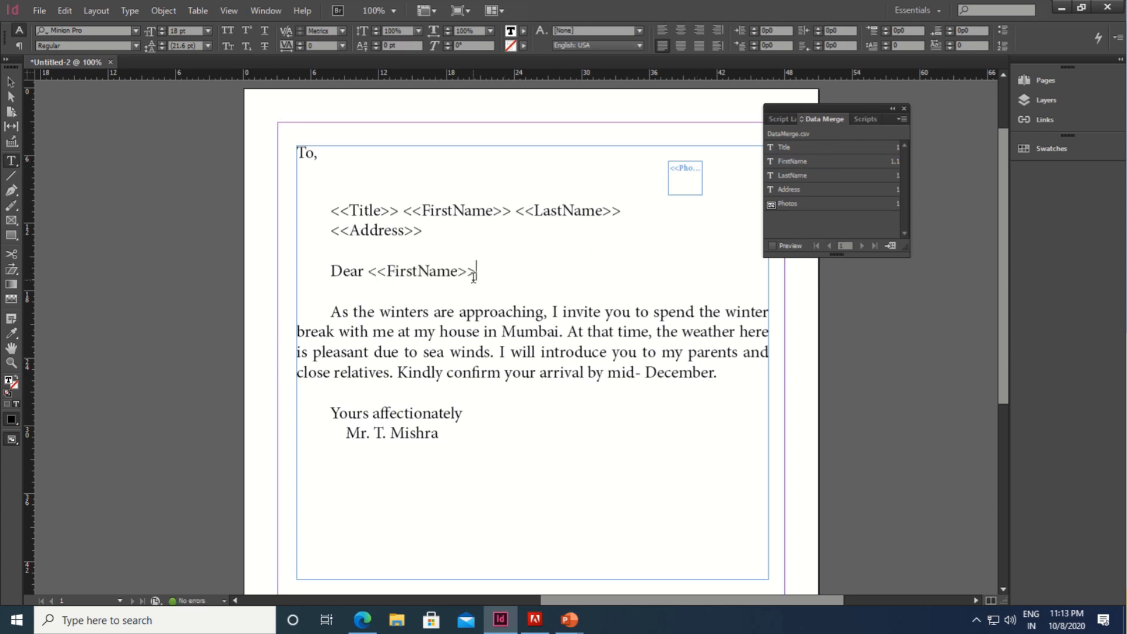
left_click(772, 246)
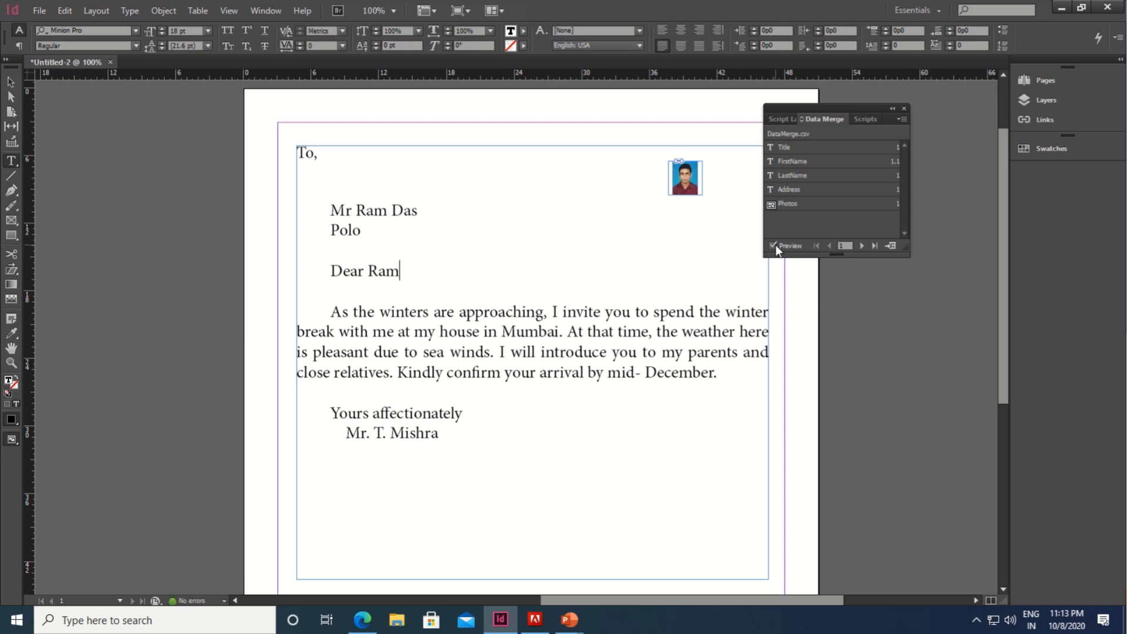
left_click(775, 246)
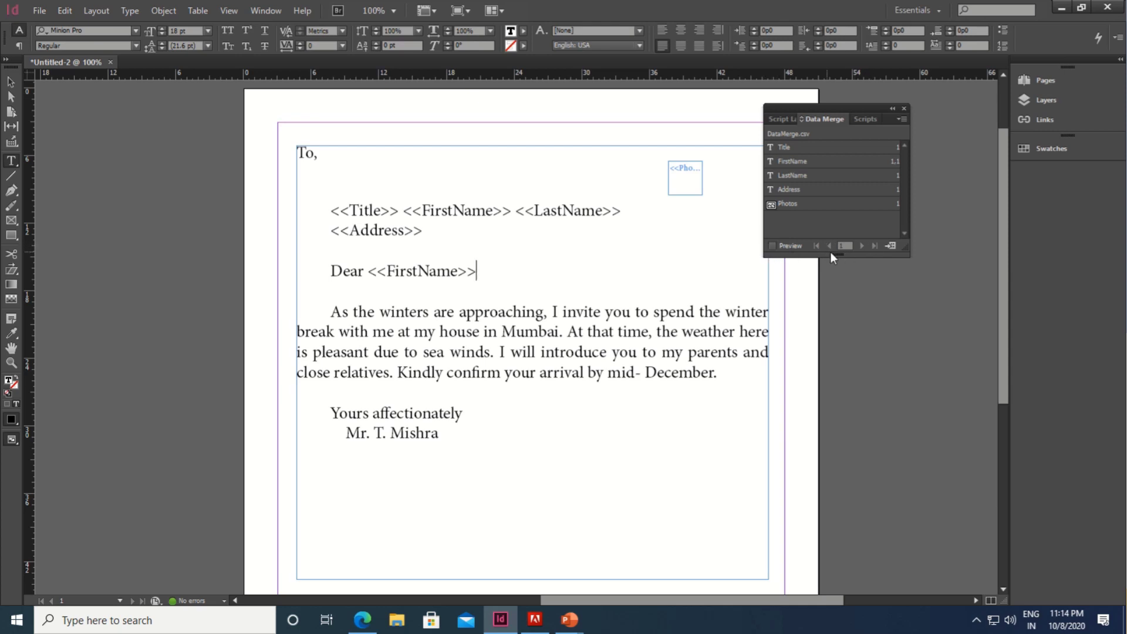
Step: In Create Merged Document, try the Single Record and a 50-100 record range options, then clear the range
left_click(893, 248)
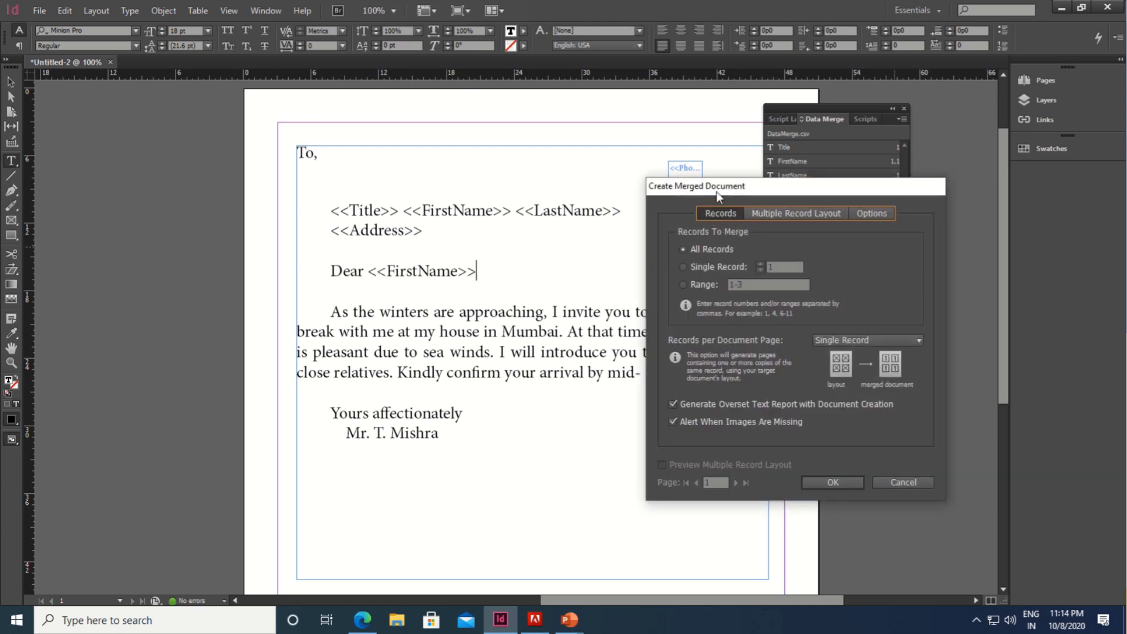
left_click_drag(717, 192, 522, 135)
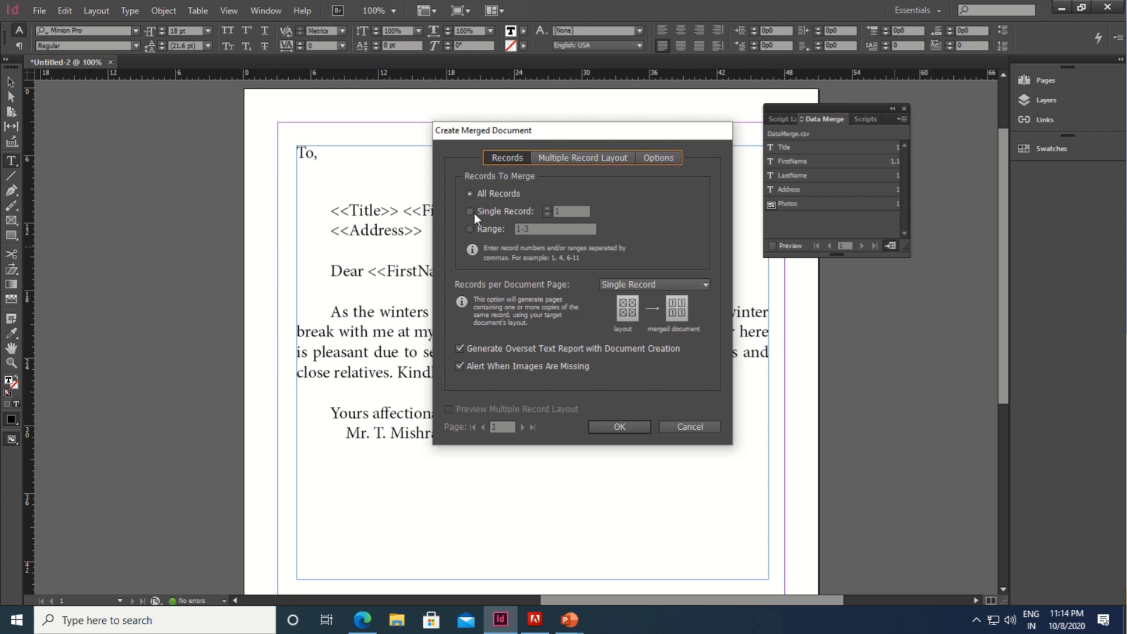
left_click(480, 213)
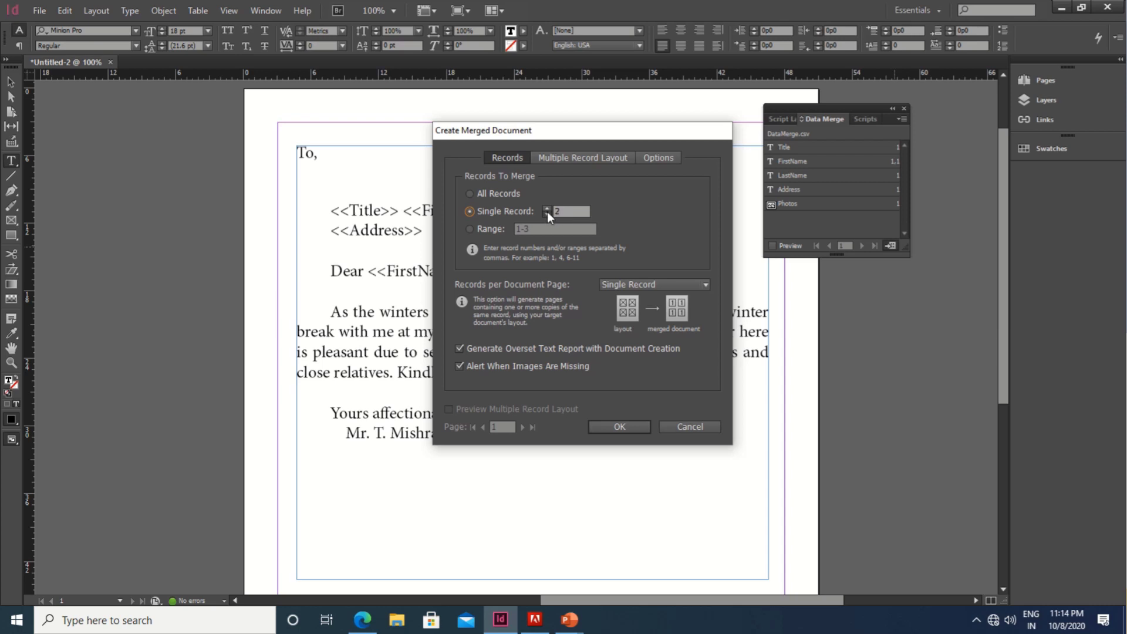
left_click(483, 228)
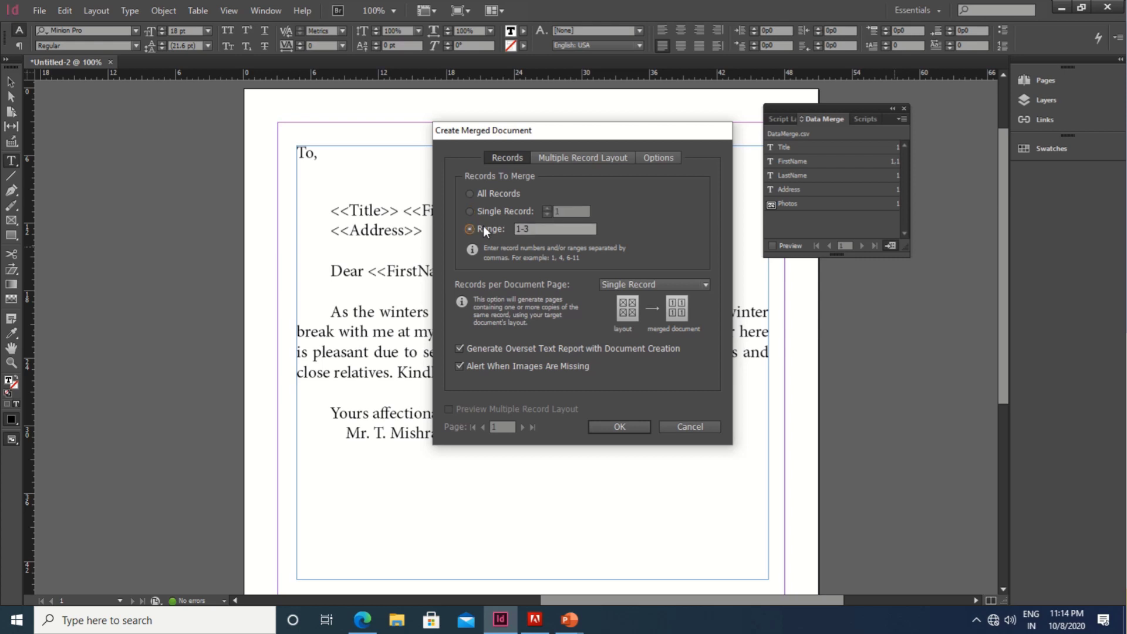
mouse_move(280, 1)
left_click(470, 229)
type("50-100")
left_click_drag(573, 227, 492, 227)
key("BackSpace")
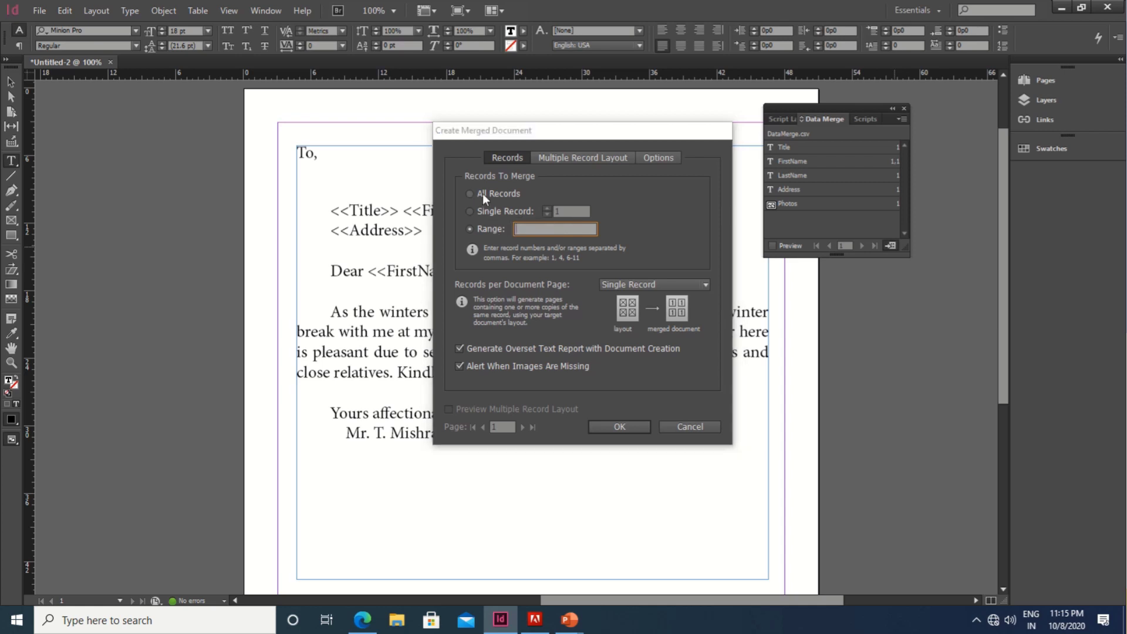
Step: Dismiss the invalid record numbers warning, set Records back to All Records, and create the merged document
left_click(482, 193)
left_click(697, 309)
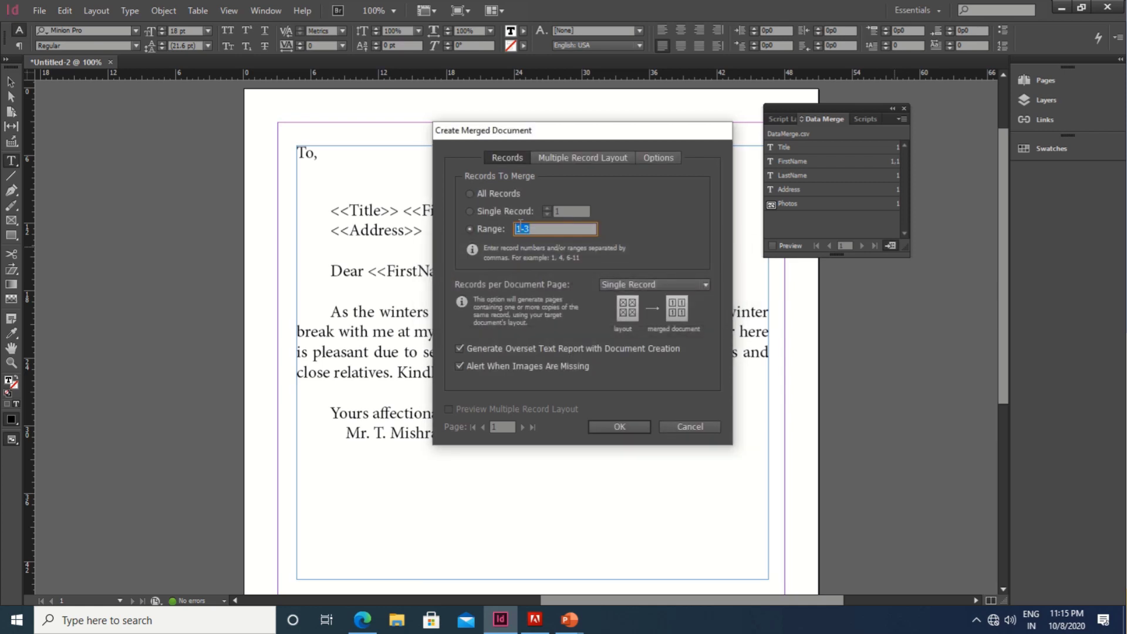
left_click(471, 194)
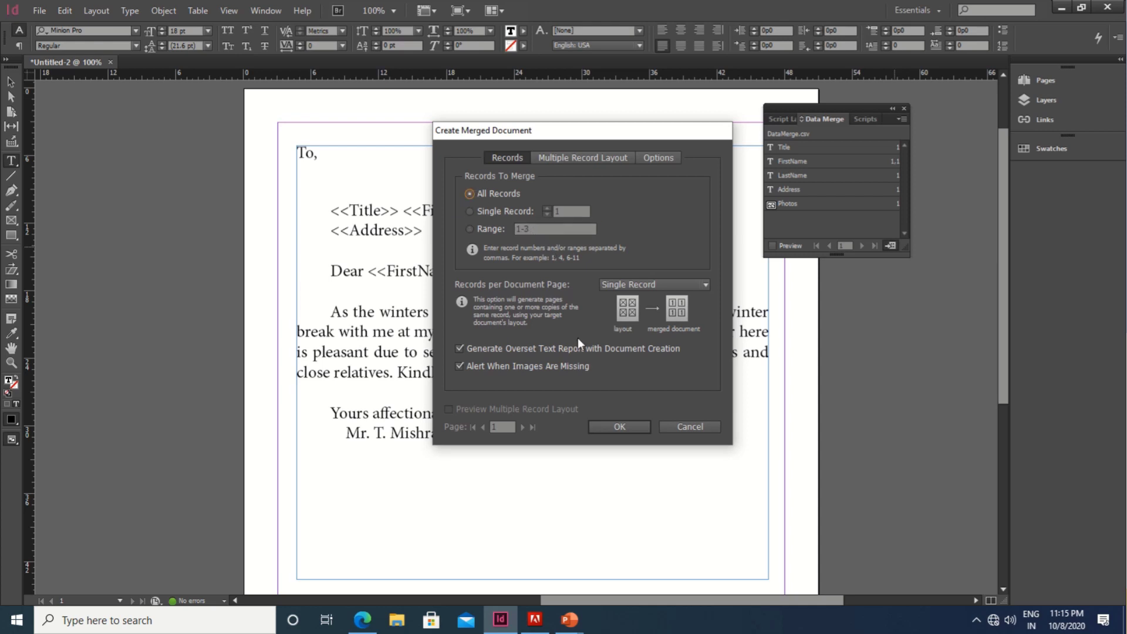
left_click(620, 427)
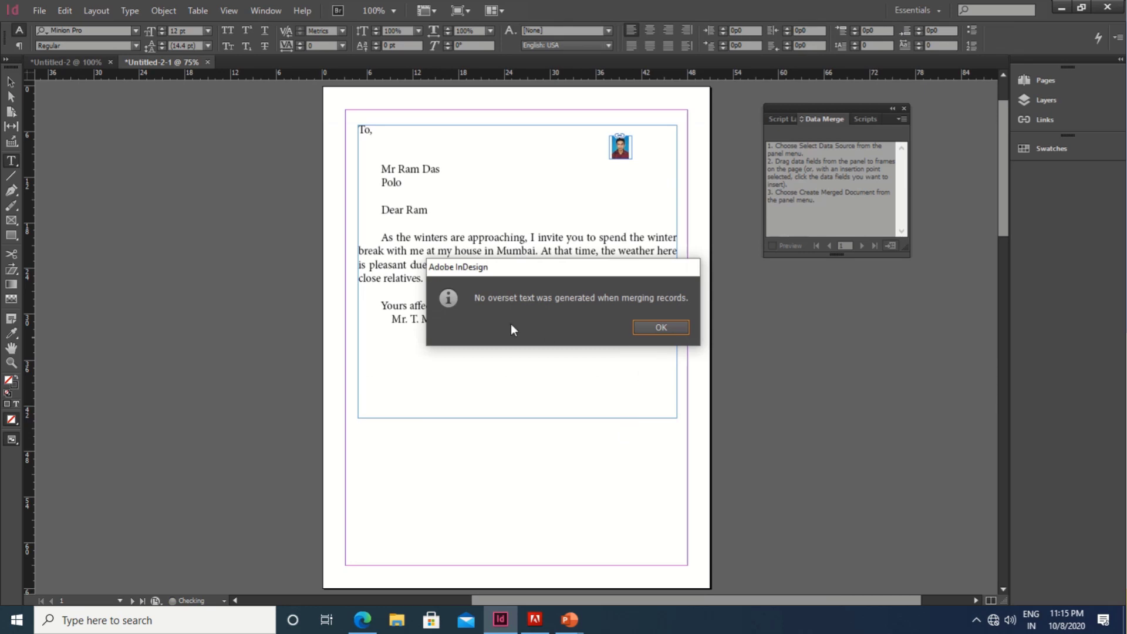
Step: Move the 'No overset text' notice off the letter and dismiss it with OK
left_click_drag(519, 276, 449, 227)
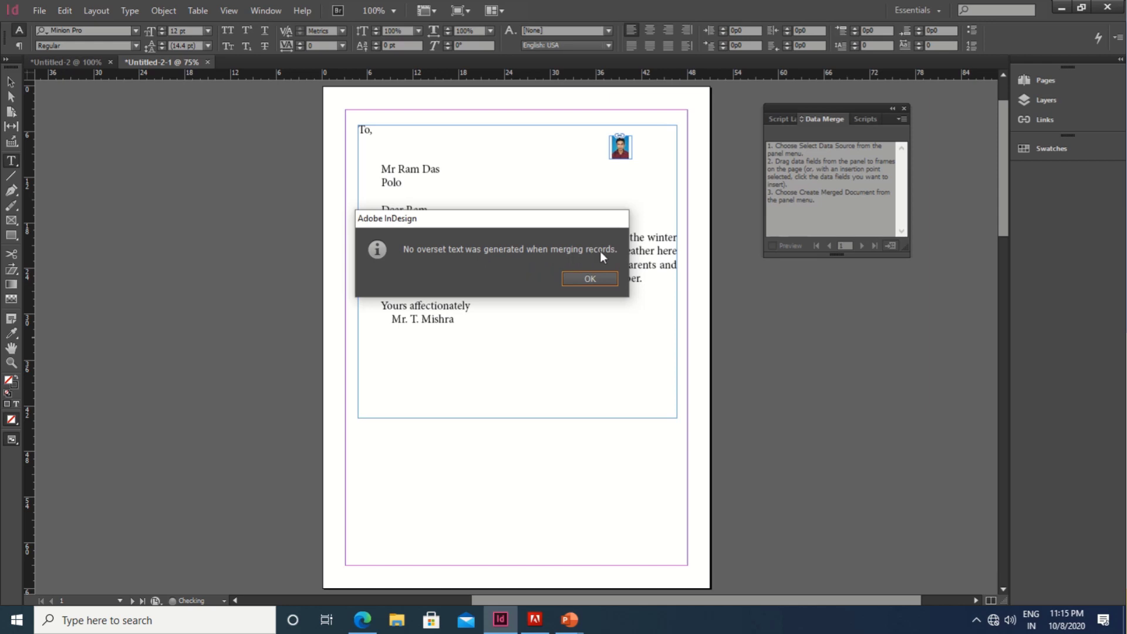
left_click_drag(546, 221, 548, 251)
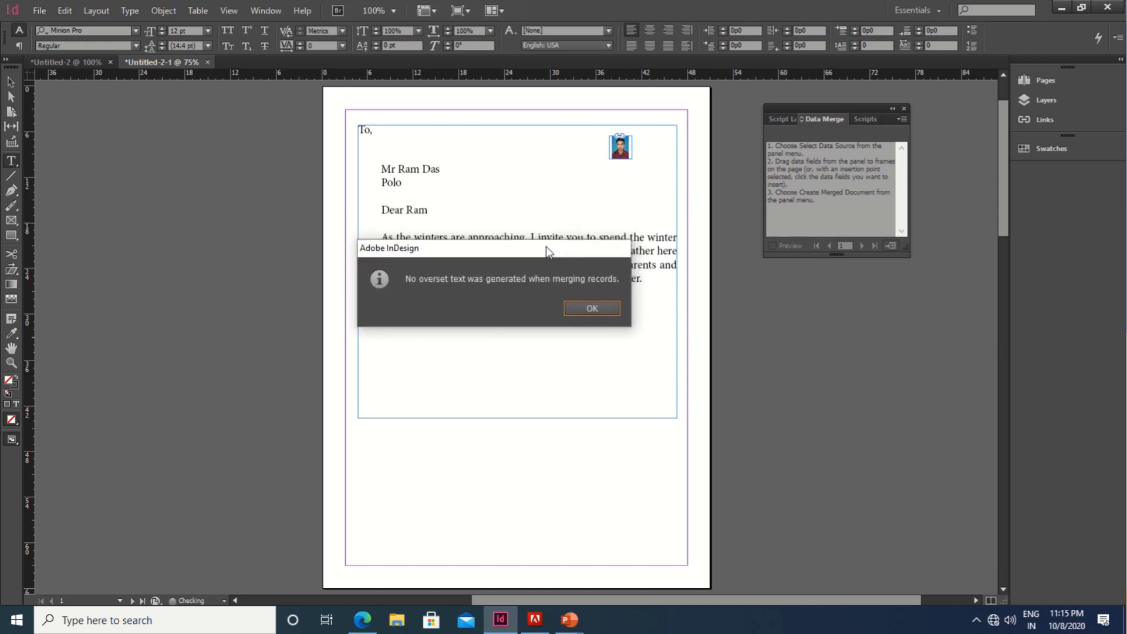
left_click(592, 309)
scroll(549, 329, "down", 3)
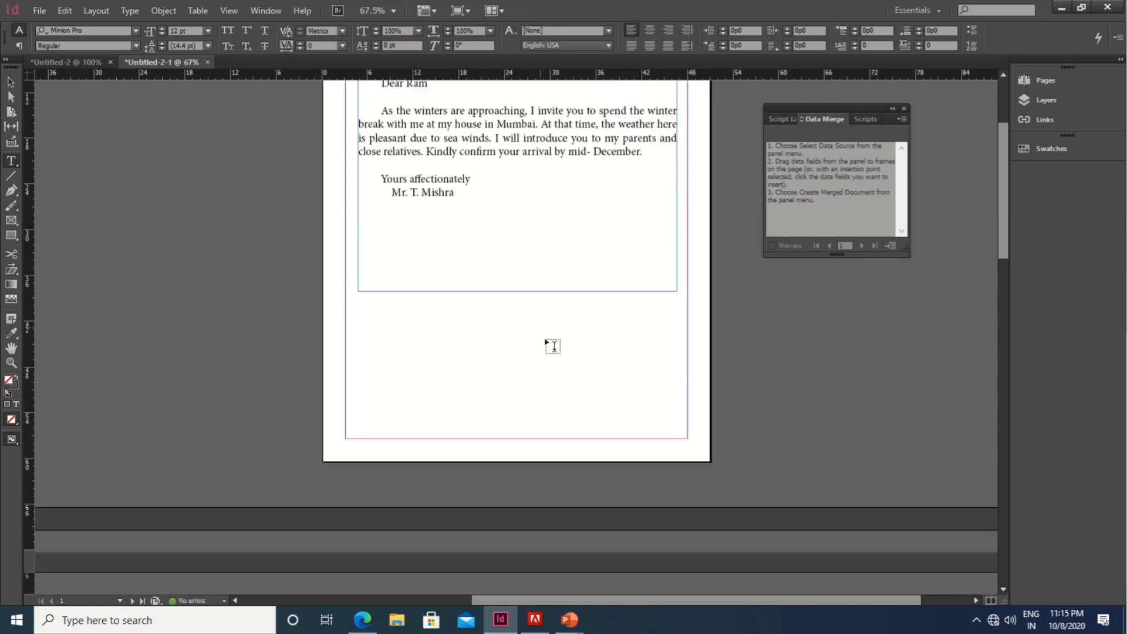
scroll(552, 346, "down", 8)
scroll(554, 348, "up", 7)
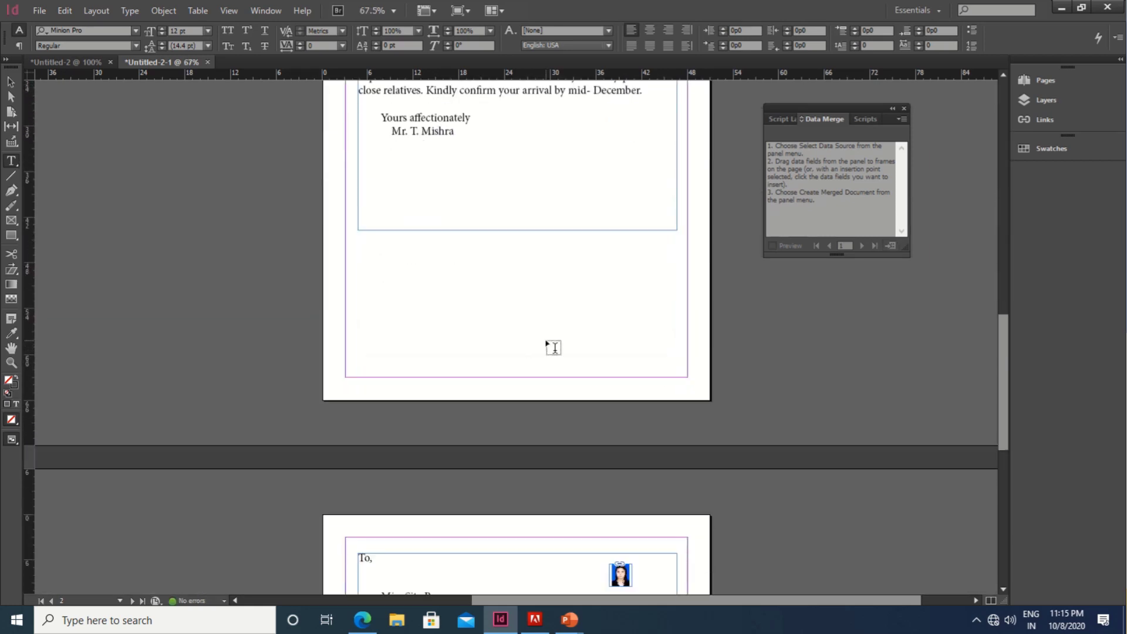
scroll(553, 347, "down", 6)
scroll(552, 343, "up", 10)
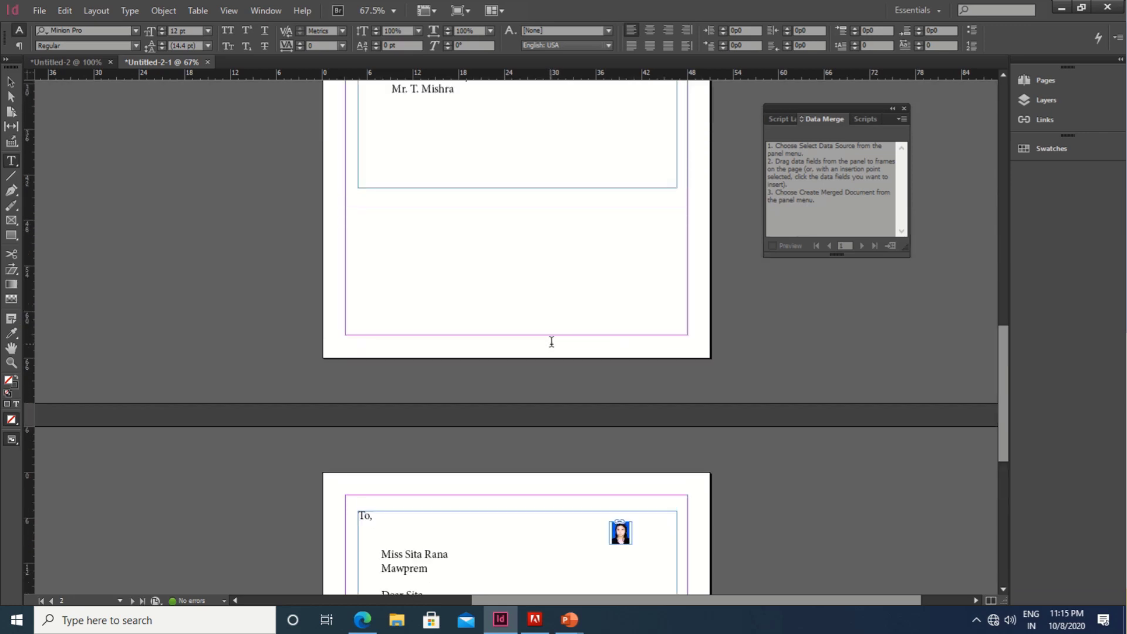
scroll(552, 346, "up", 5)
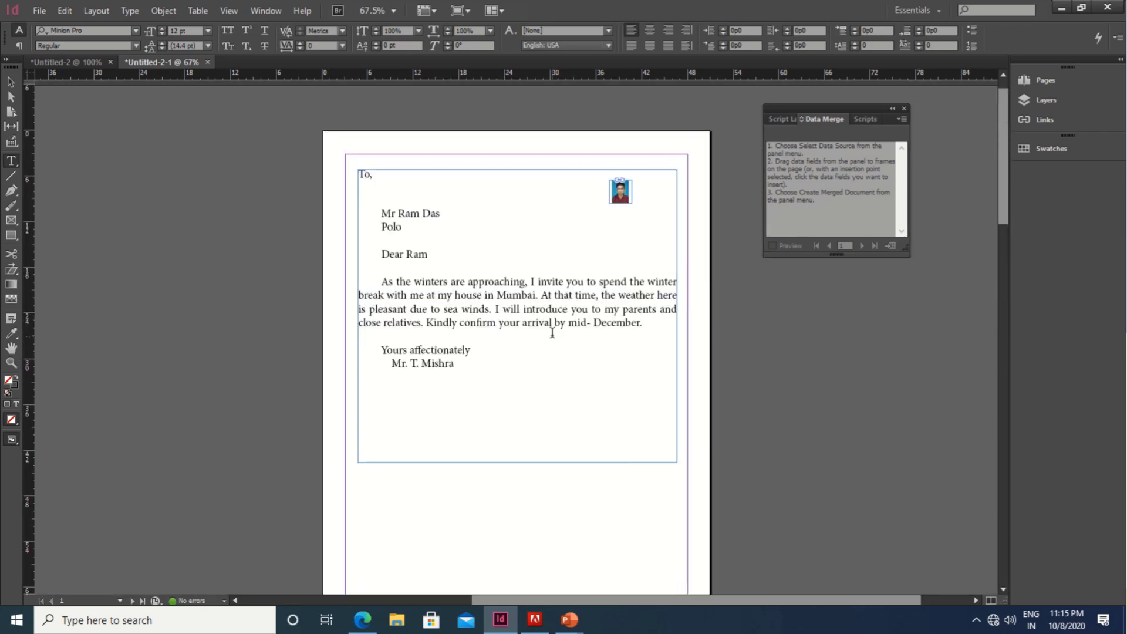
scroll(473, 314, "down", 3)
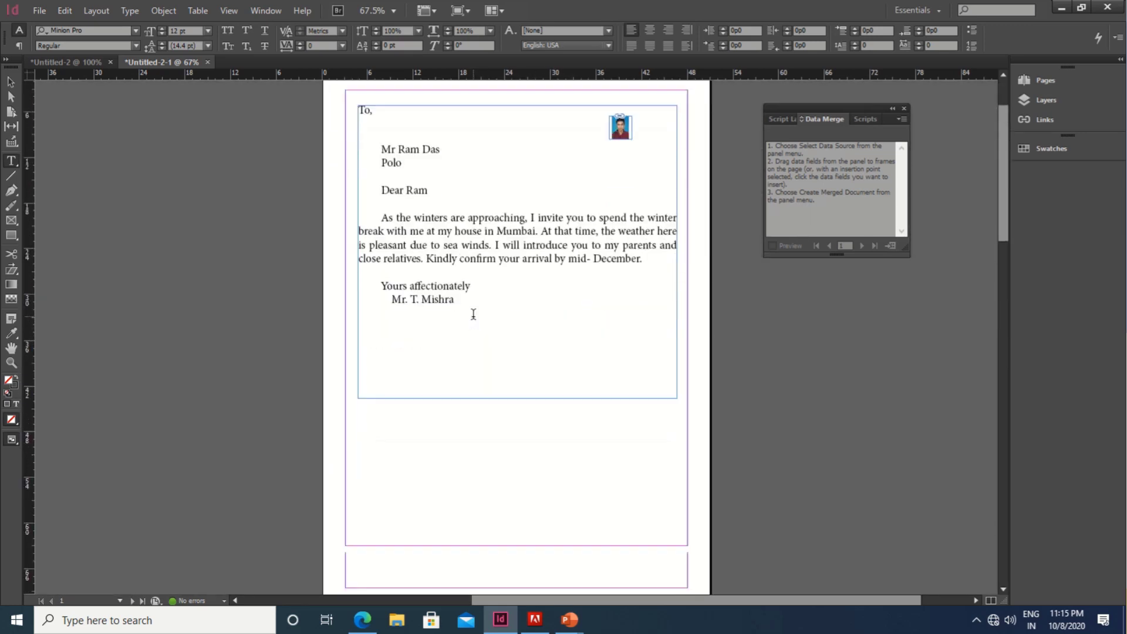
scroll(473, 314, "up", 3)
scroll(429, 270, "down", 6)
scroll(450, 278, "down", 10)
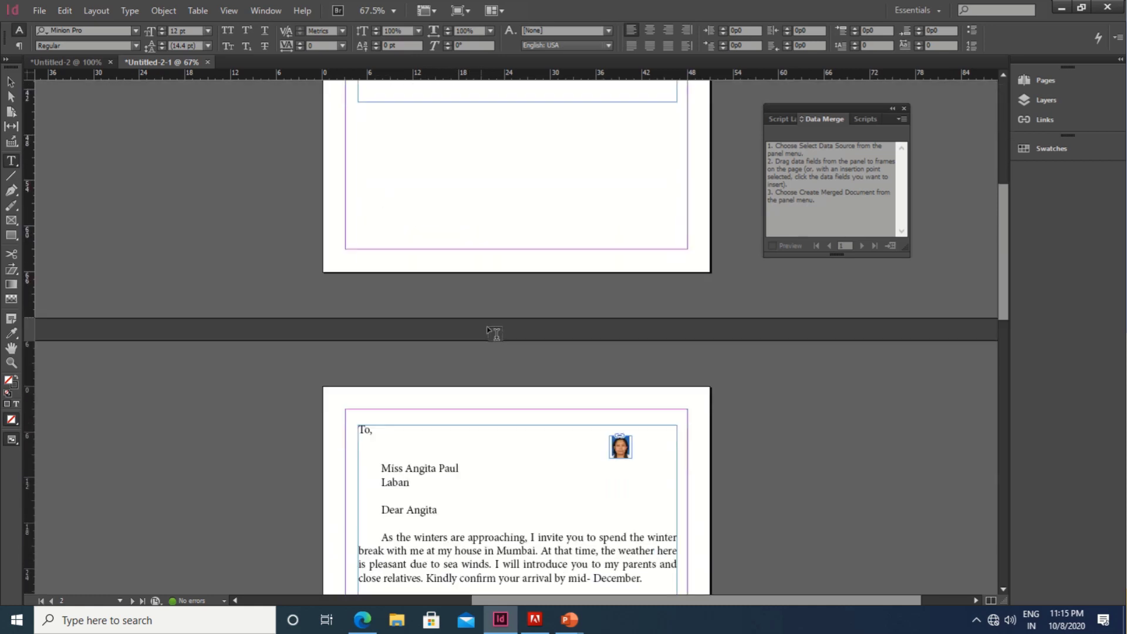
scroll(469, 393, "down", 20)
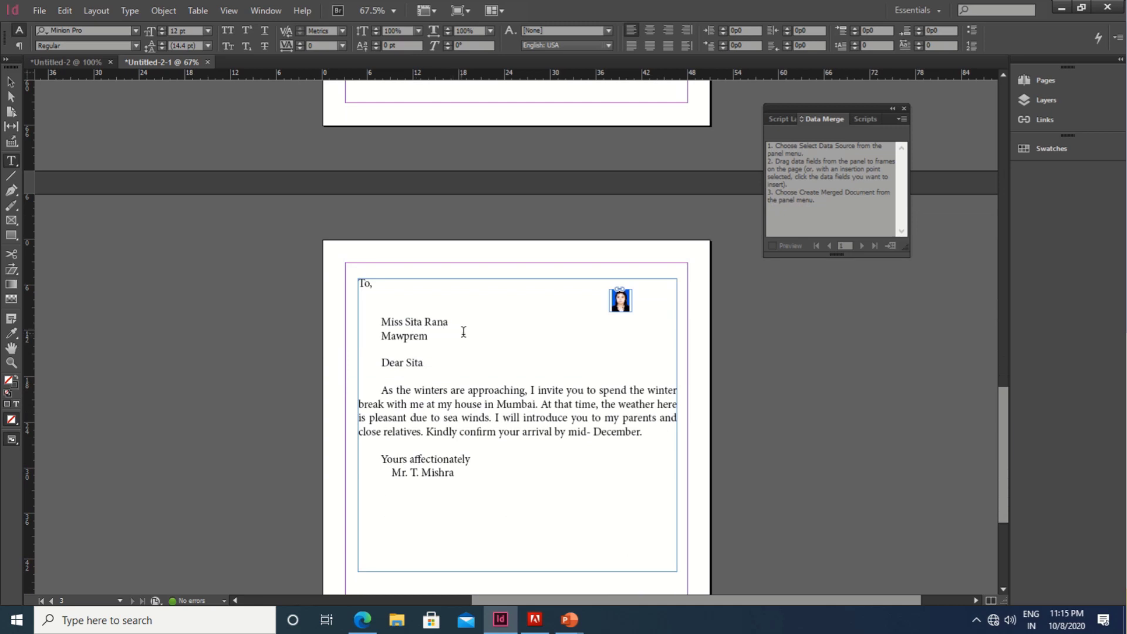
scroll(487, 364, "down", 7)
scroll(522, 409, "up", 7)
scroll(522, 409, "up", 20)
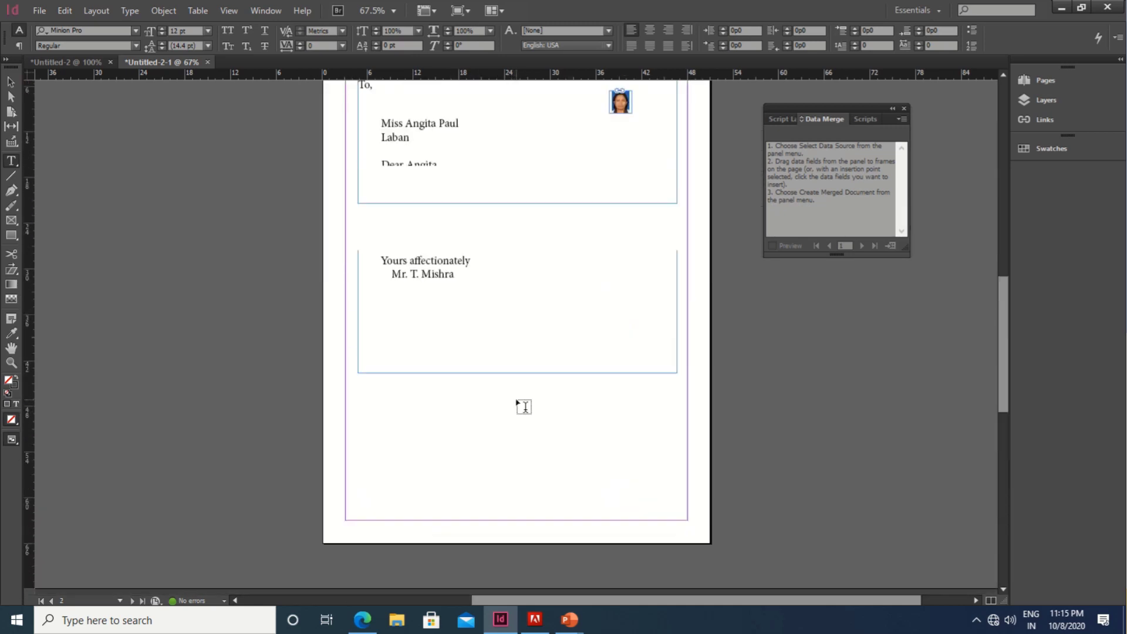